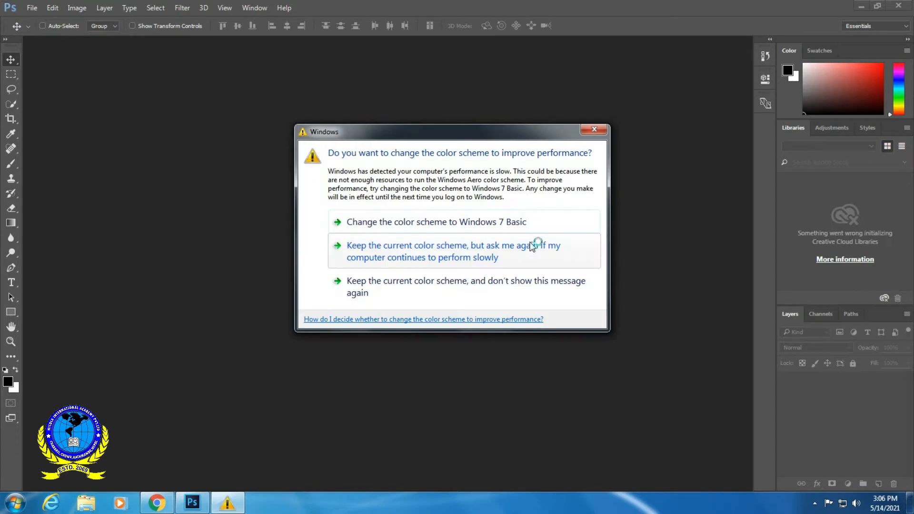
Dismiss the color scheme warning and create a 7 x 5 inch, 300 pixels/inch RGB document with a white background.
click(591, 129)
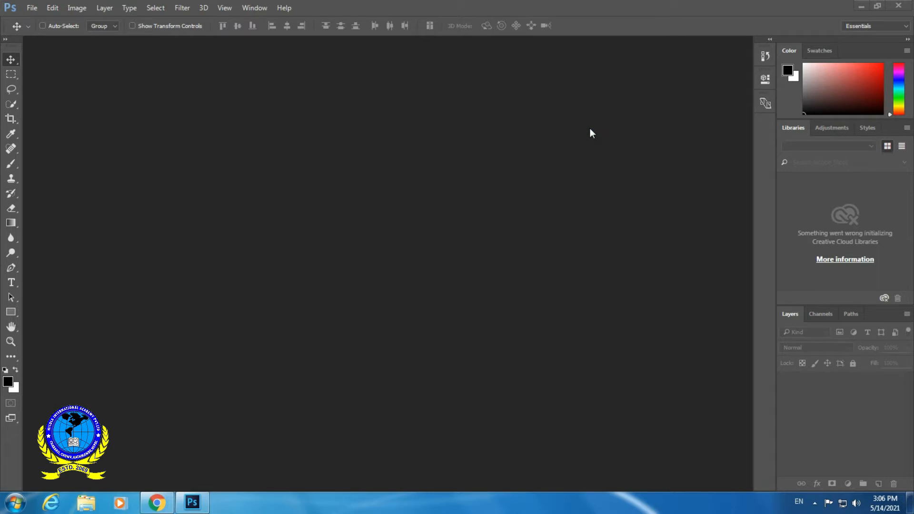
click(32, 7)
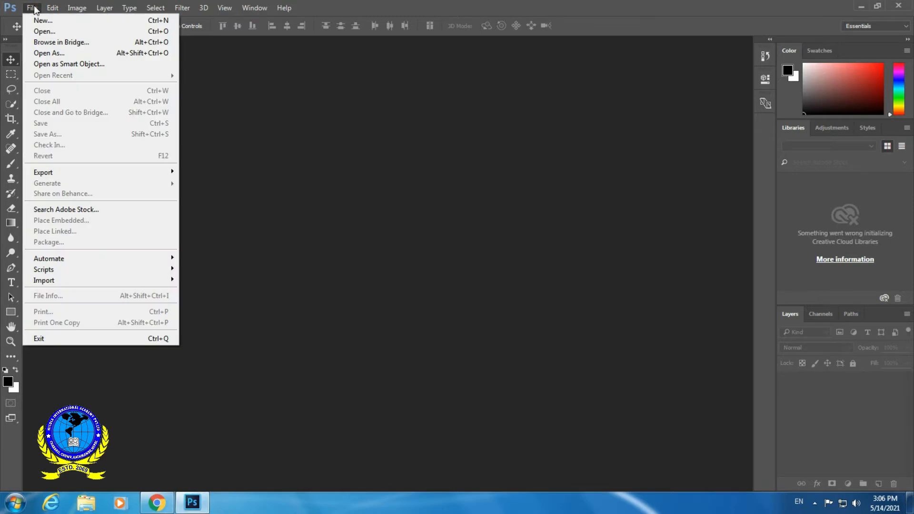
click(73, 22)
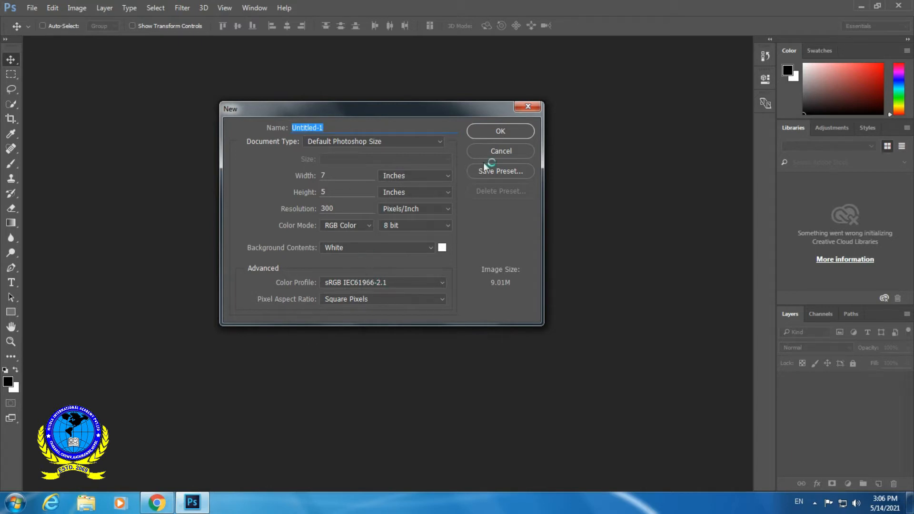
click(498, 132)
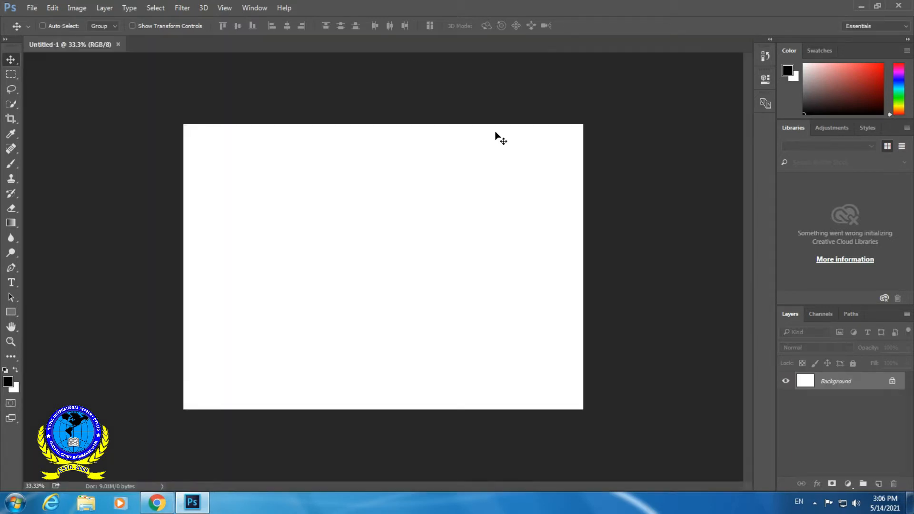
Draw a black five-point Pen tool shape, about 2106 x 858 px, filling the page's bottom and rising toward its right edge.
click(12, 270)
right_click(12, 270)
click(71, 269)
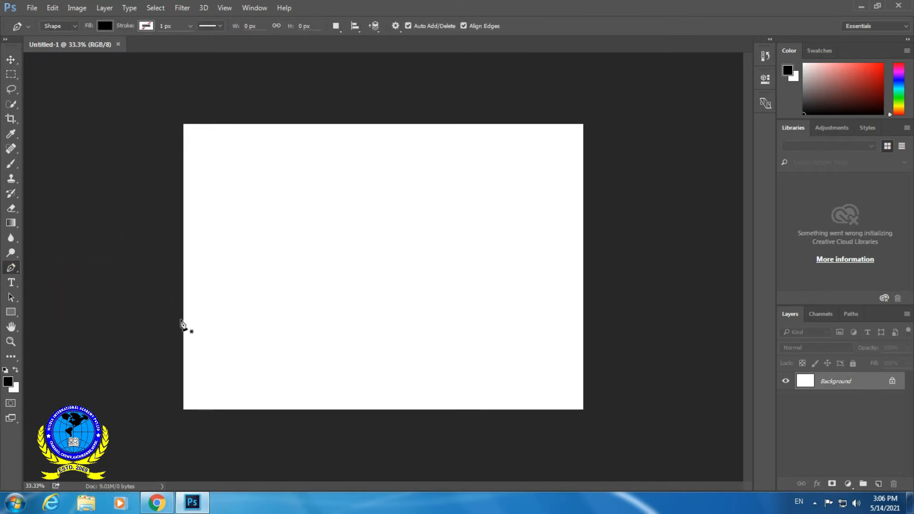
click(183, 381)
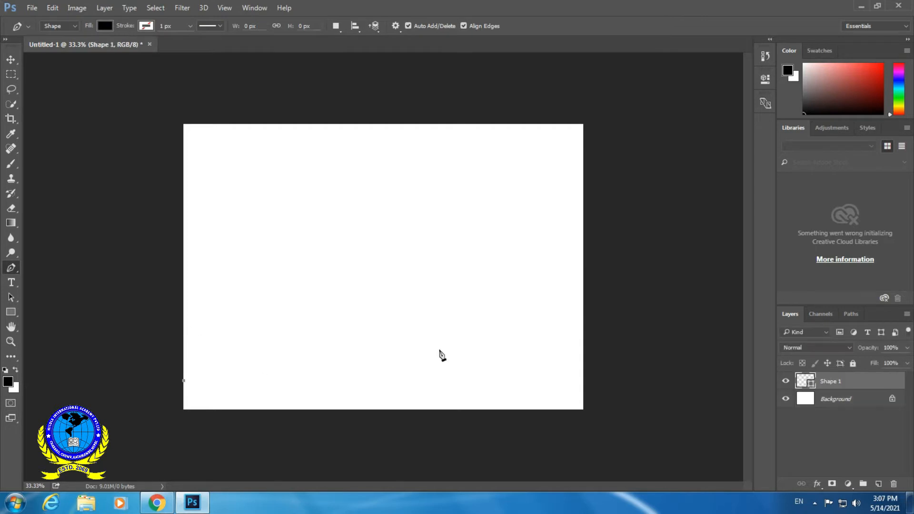
click(500, 320)
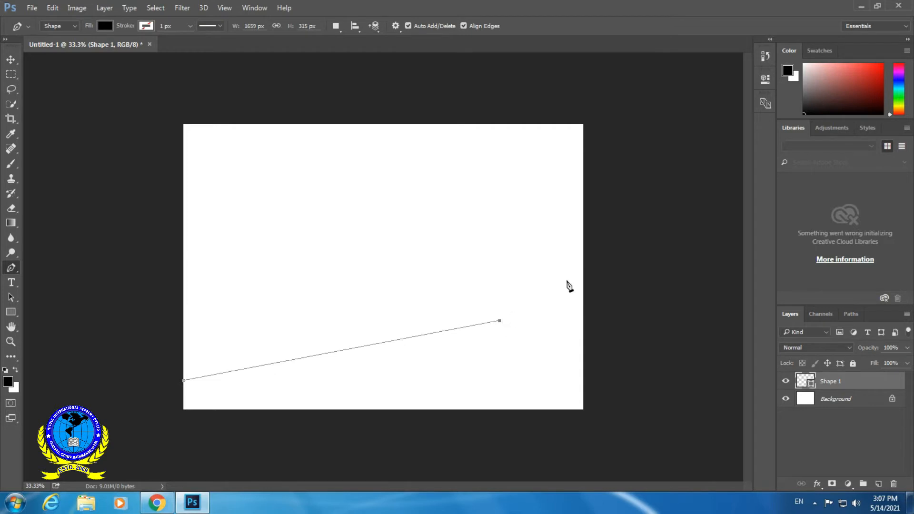
click(584, 246)
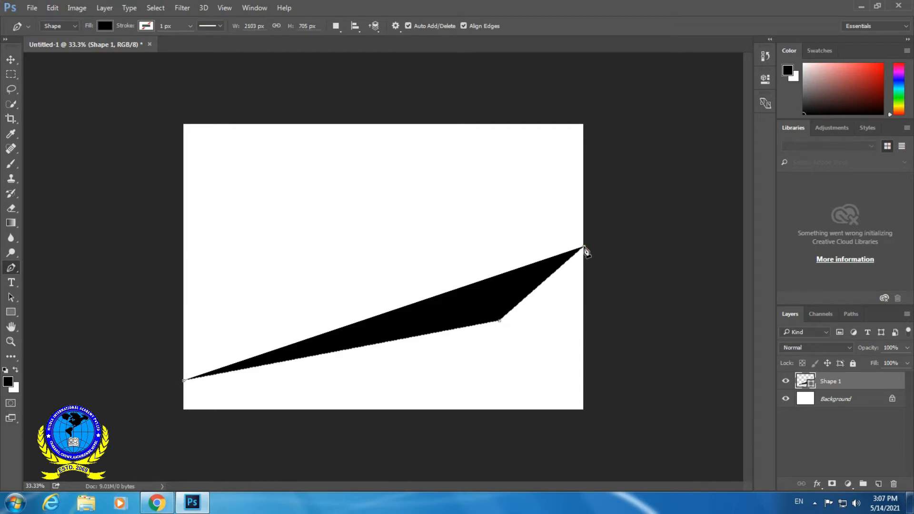
click(584, 409)
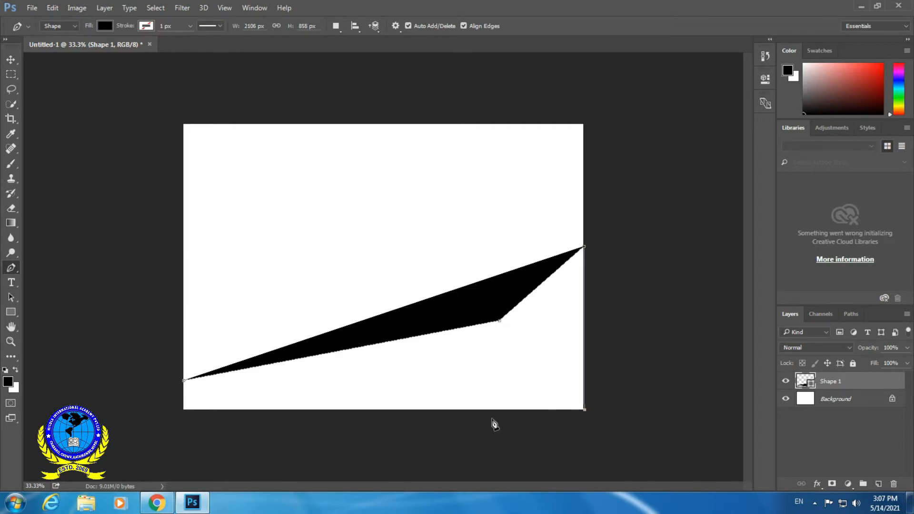
click(184, 410)
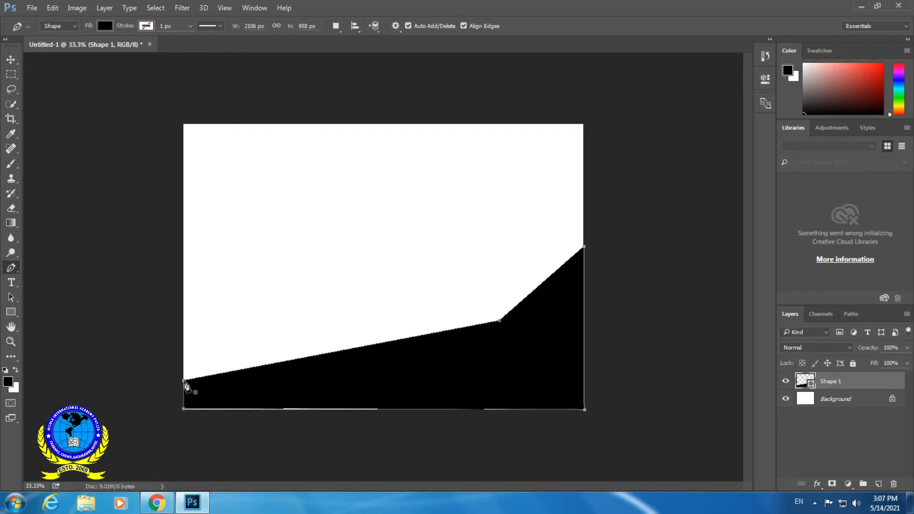
click(11, 59)
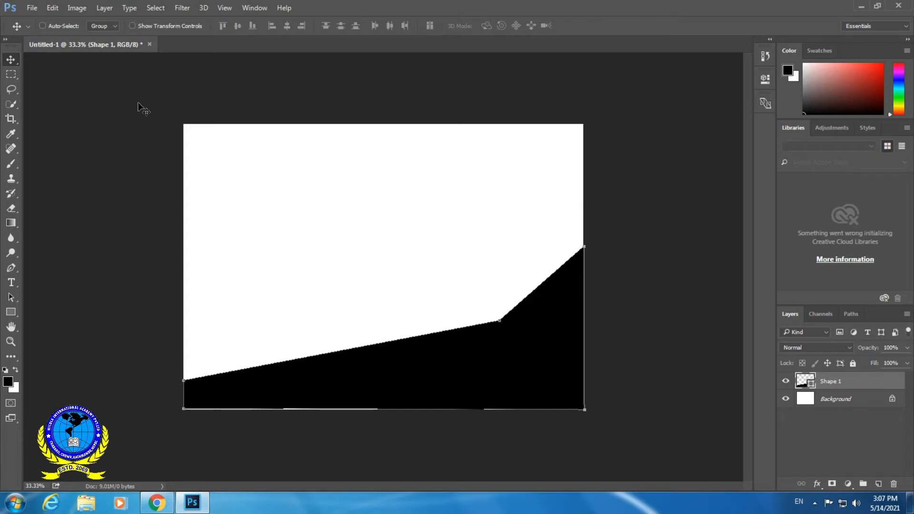
Open the blue cloudy-sky JPEG from the Desktop and move the picture into the Untitled-1 document.
click(31, 9)
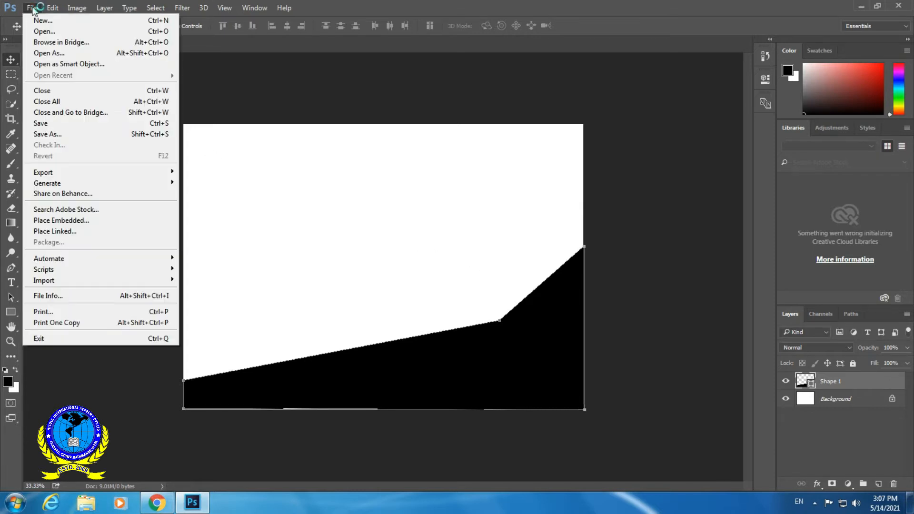
click(51, 32)
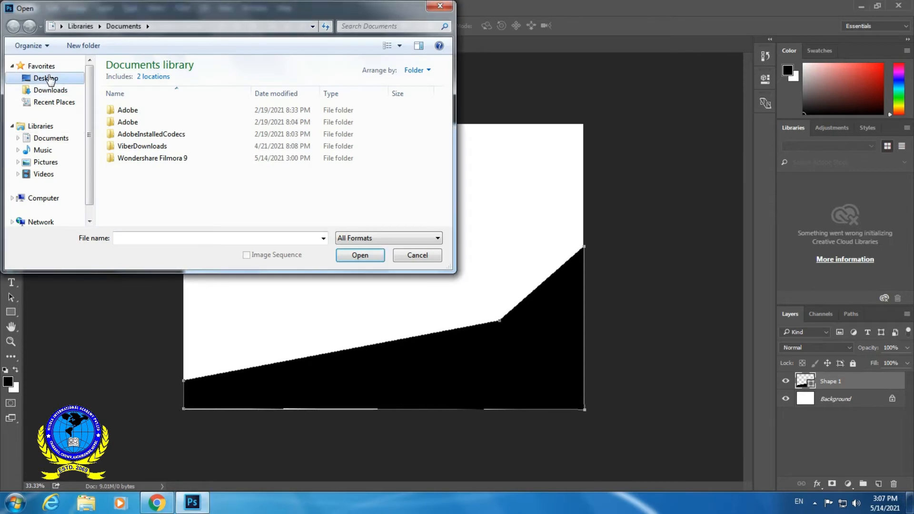
click(50, 78)
scroll(417, 152, down, 5)
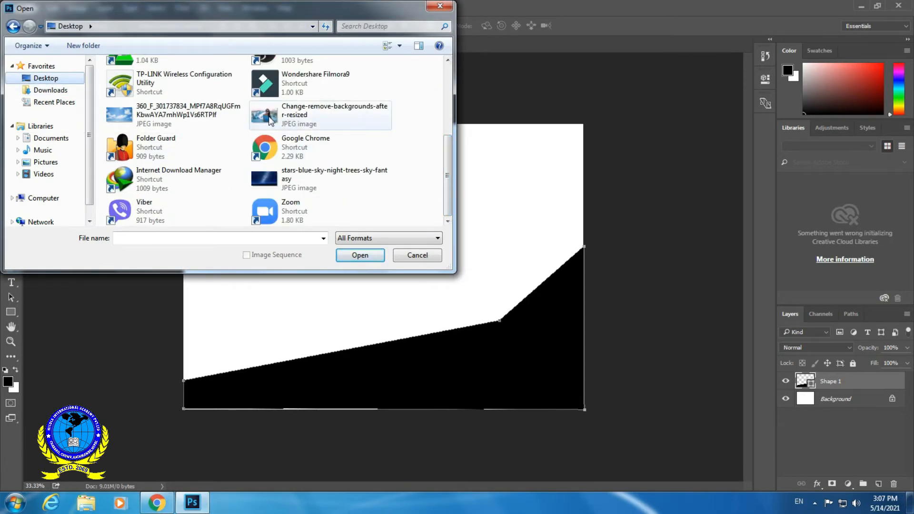
click(180, 117)
click(353, 255)
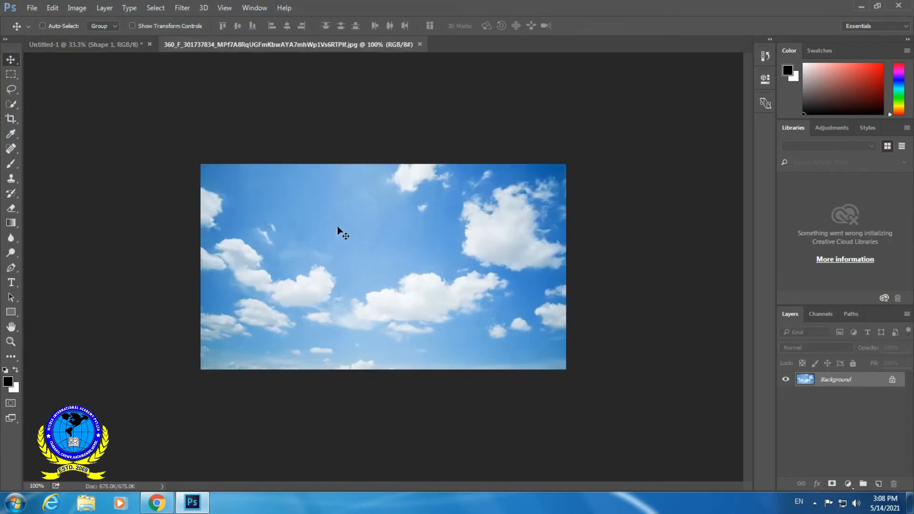
drag(211, 161, 360, 288)
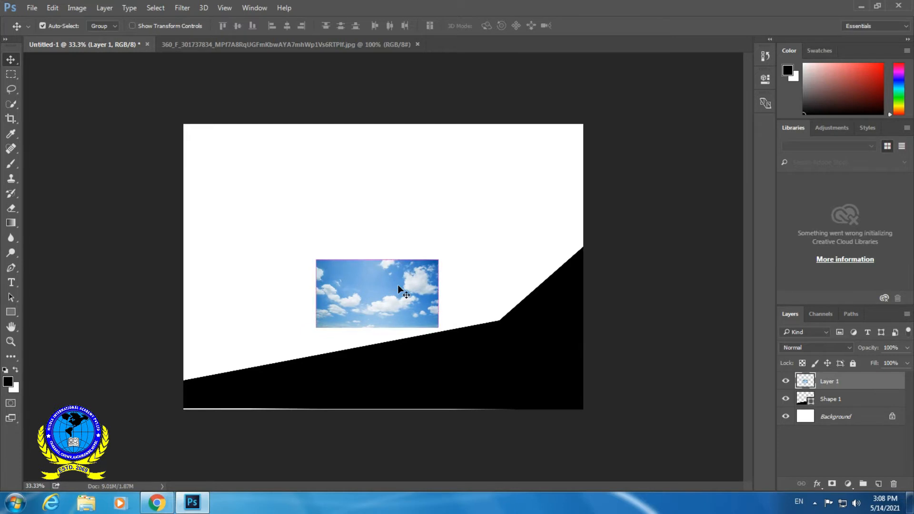
Scale the sky picture to the full page width over the black shape, and clip it to that shape.
key(ctrl+t)
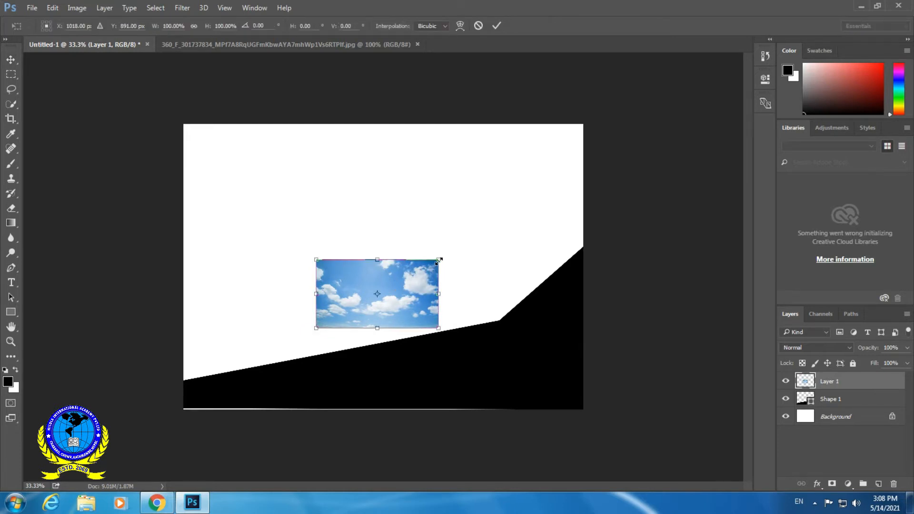
drag(438, 261, 595, 172)
key(Return)
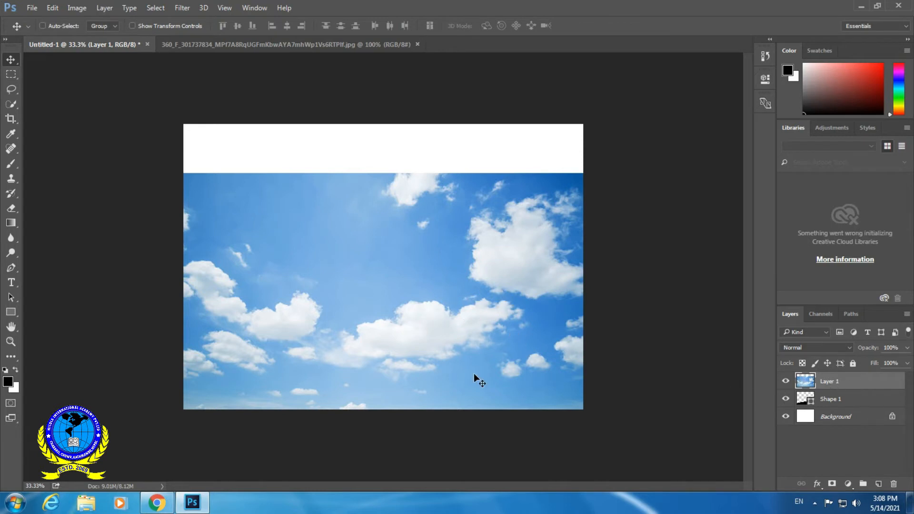
right_click(864, 382)
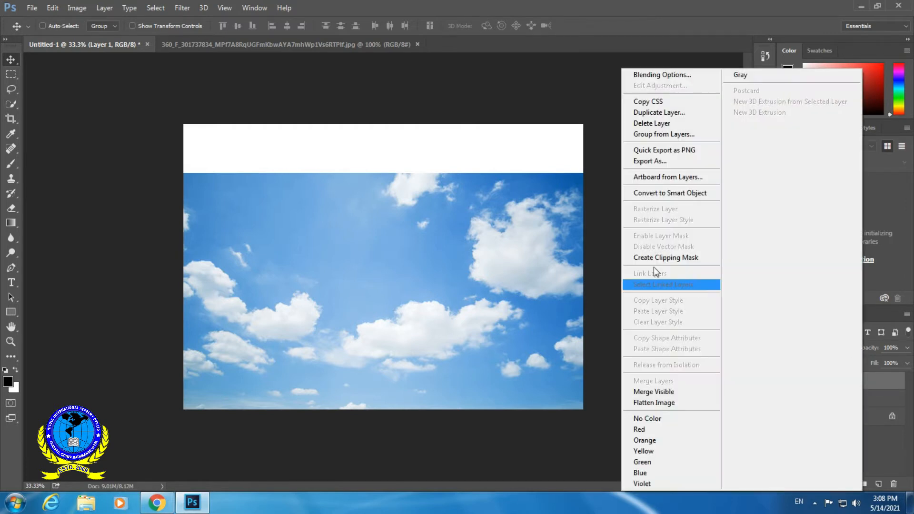
click(680, 258)
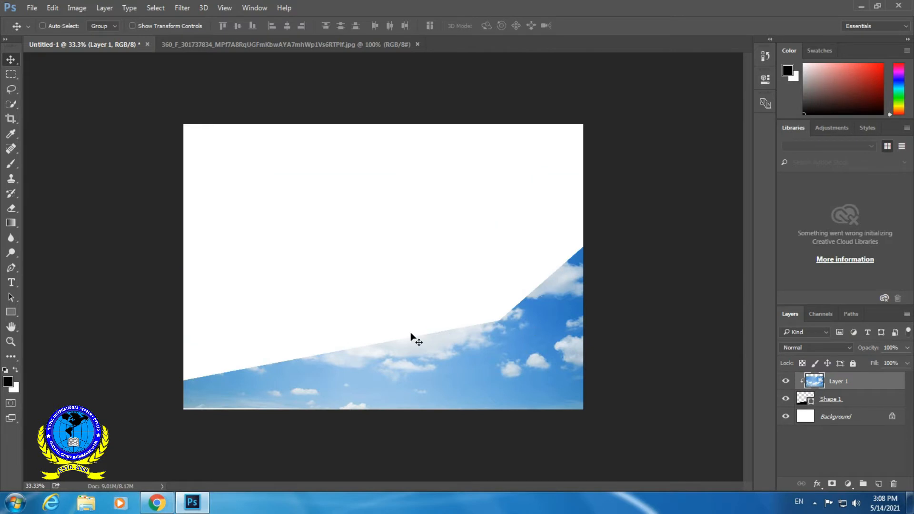
Release the sky layer's clipping mask, then reapply, release and recreate it to demonstrate the toggle.
key(ctrl+alt+g)
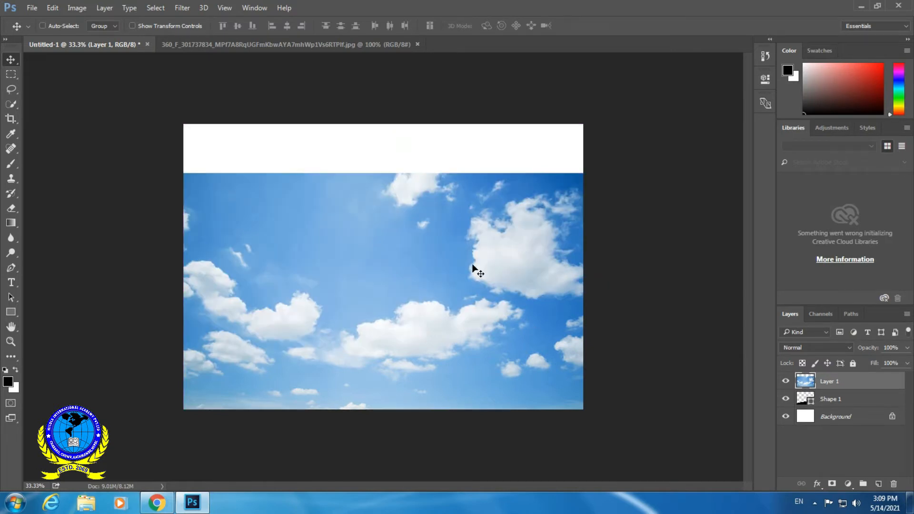
key(ctrl)
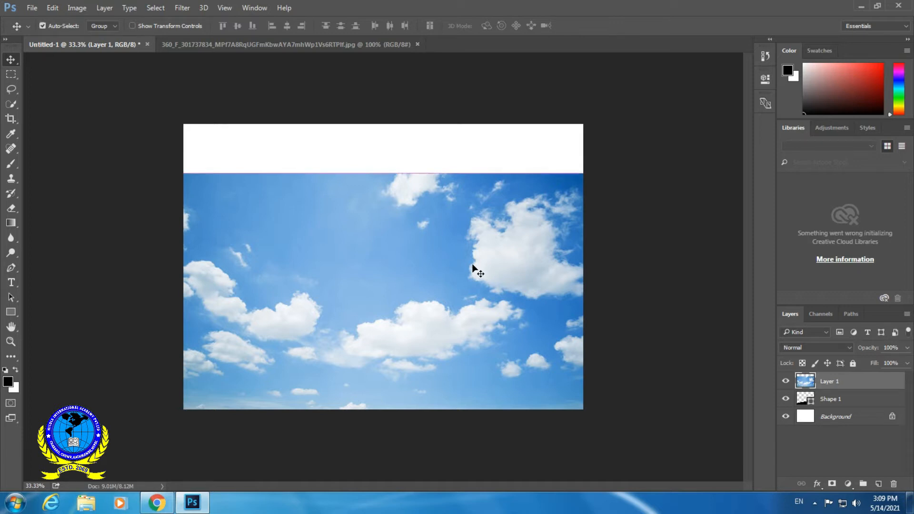
key(ctrl+alt+g)
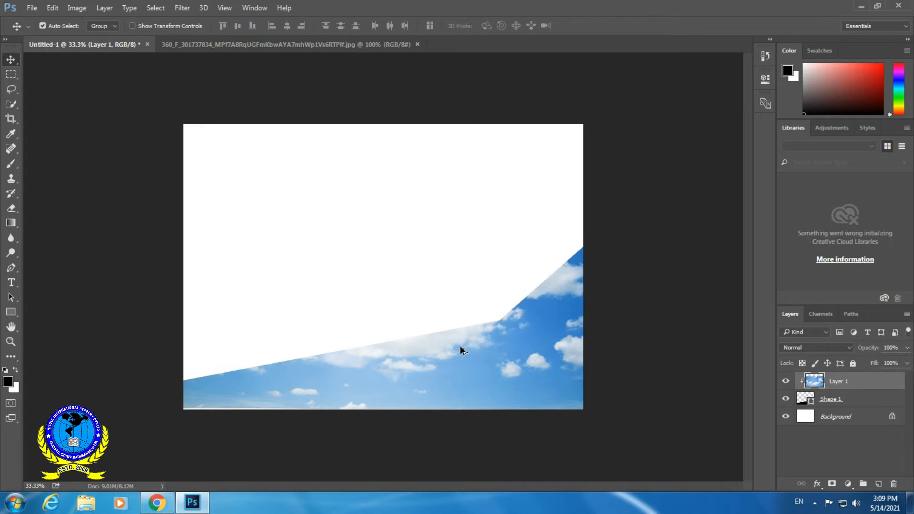
key(ctrl+alt+g)
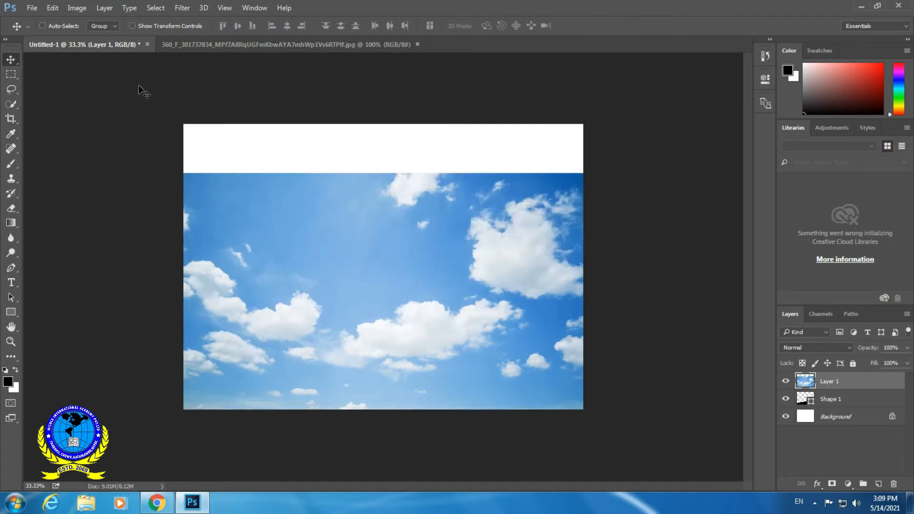
click(107, 7)
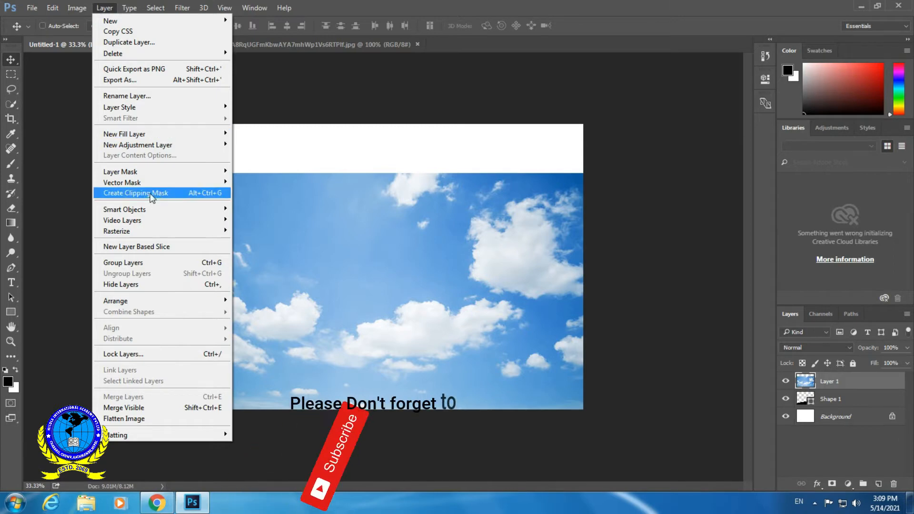
click(190, 193)
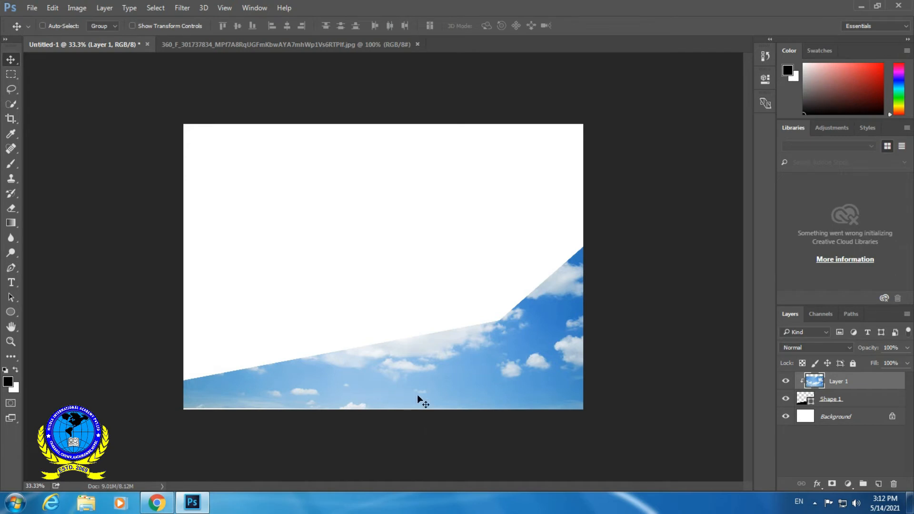
Draw a black circle about 582 px in diameter with the Ellipse tool in the upper-left white area of the page.
click(14, 314)
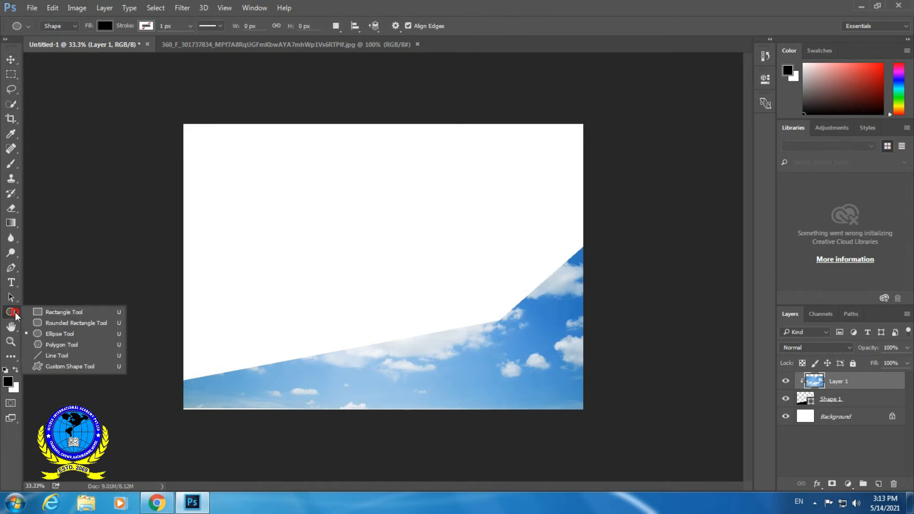
click(64, 334)
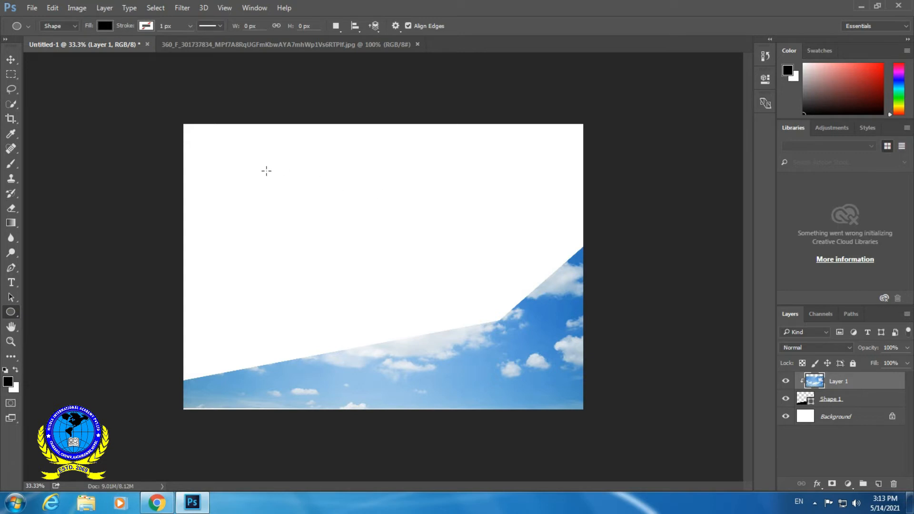
drag(266, 171, 400, 282)
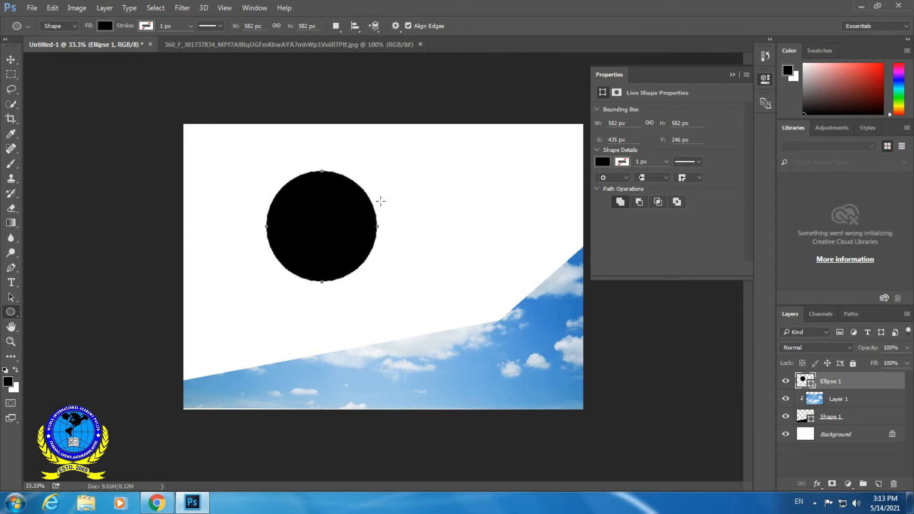
click(9, 60)
Open the Change-remove-backgrounds-after-resized JPEG from the Desktop and copy the whole picture.
click(33, 10)
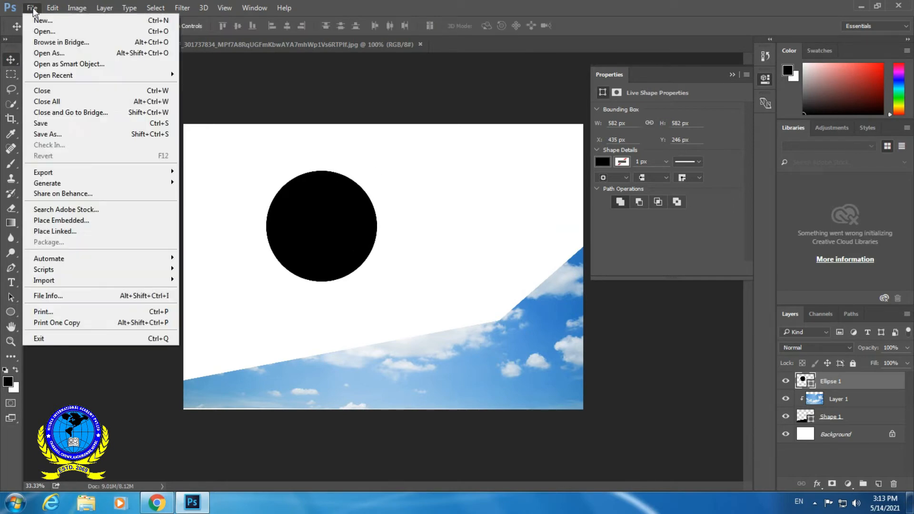
click(56, 32)
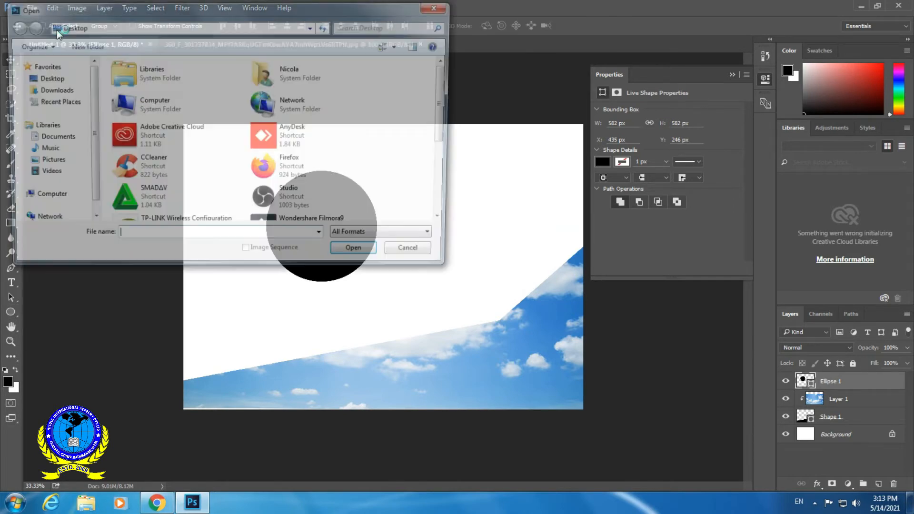
drag(449, 99, 436, 182)
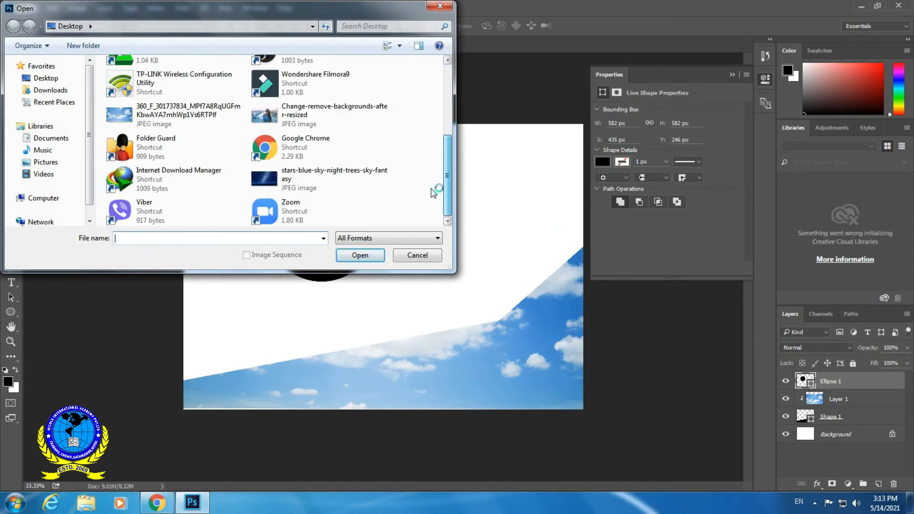
click(299, 114)
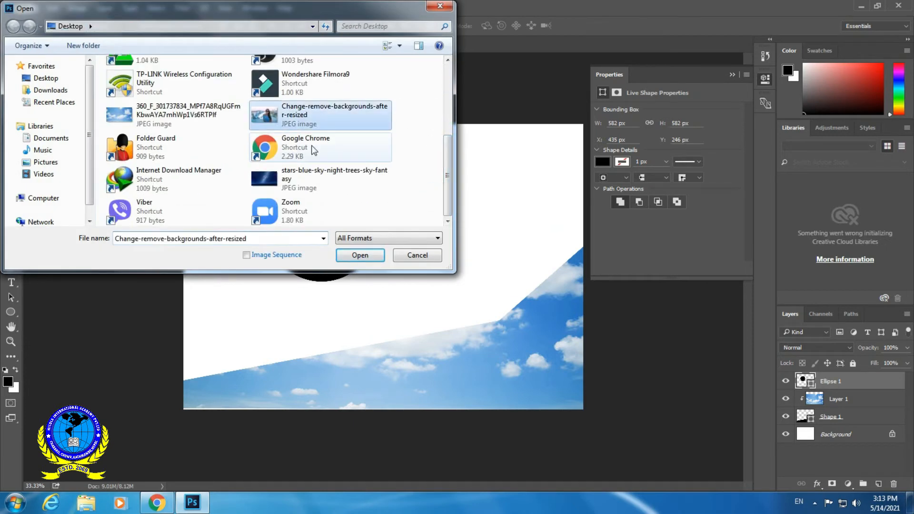
click(358, 256)
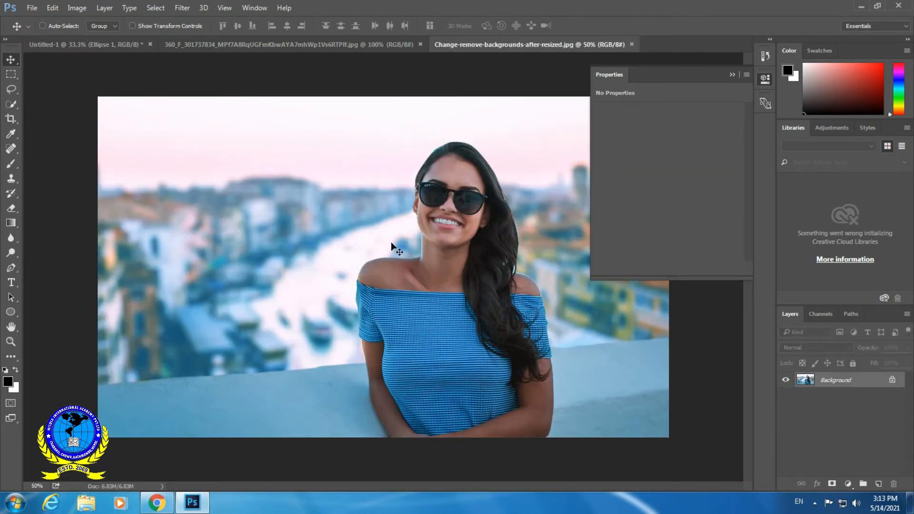
key(ctrl+a)
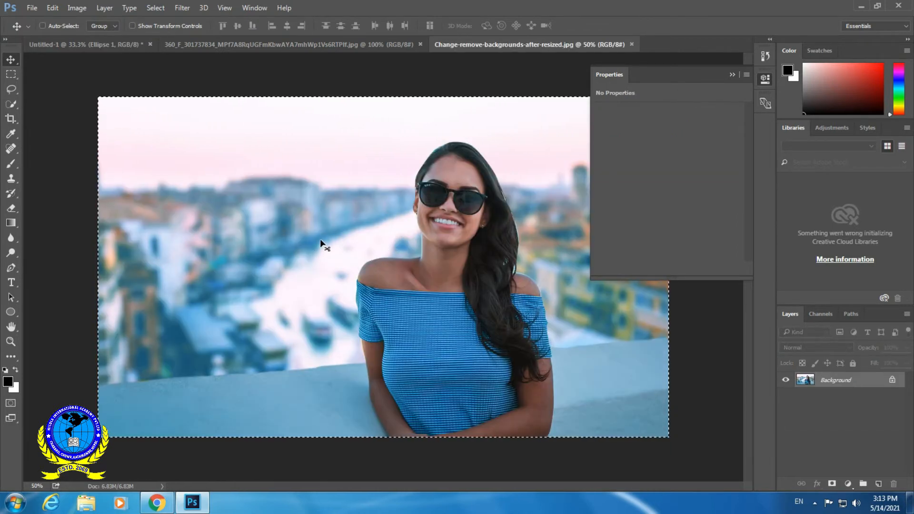
key(ctrl+c)
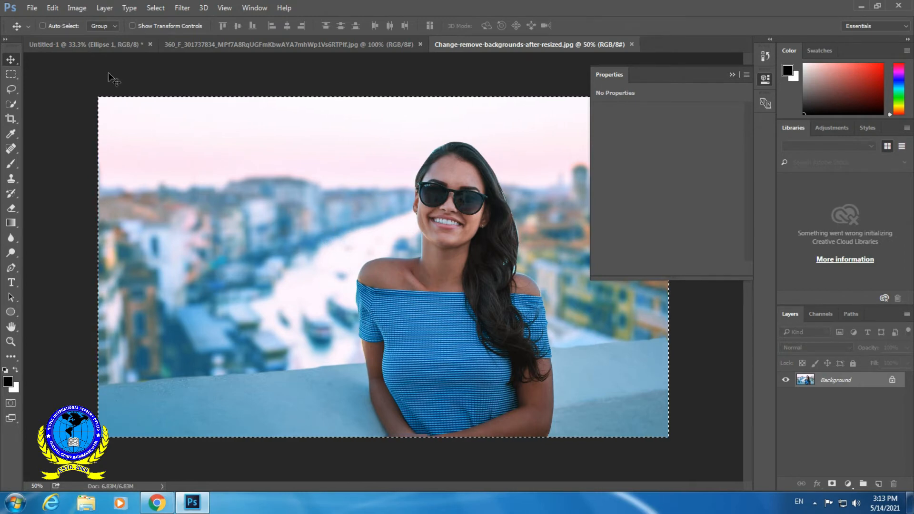
In the Untitled-1 document, load the black circle's outline as a selection and paste the copied photo into it.
click(97, 46)
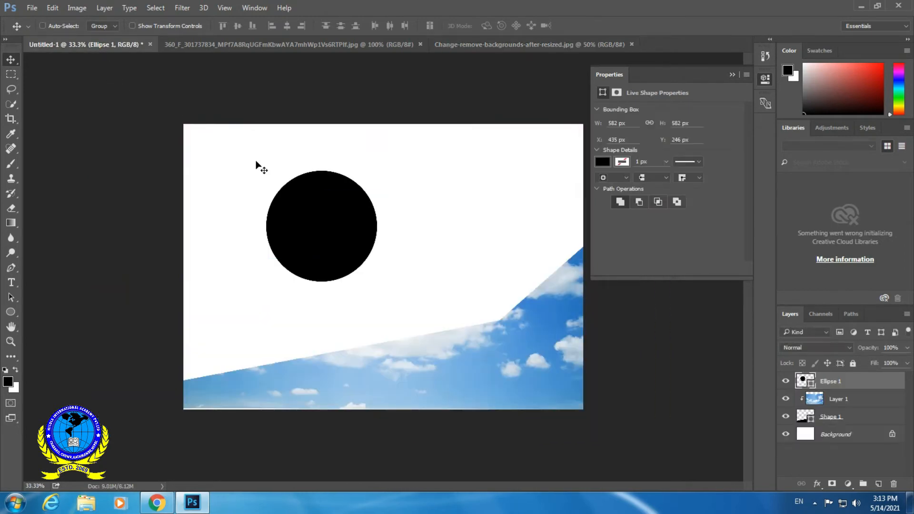
ctrl+click(810, 385)
key(ctrl)
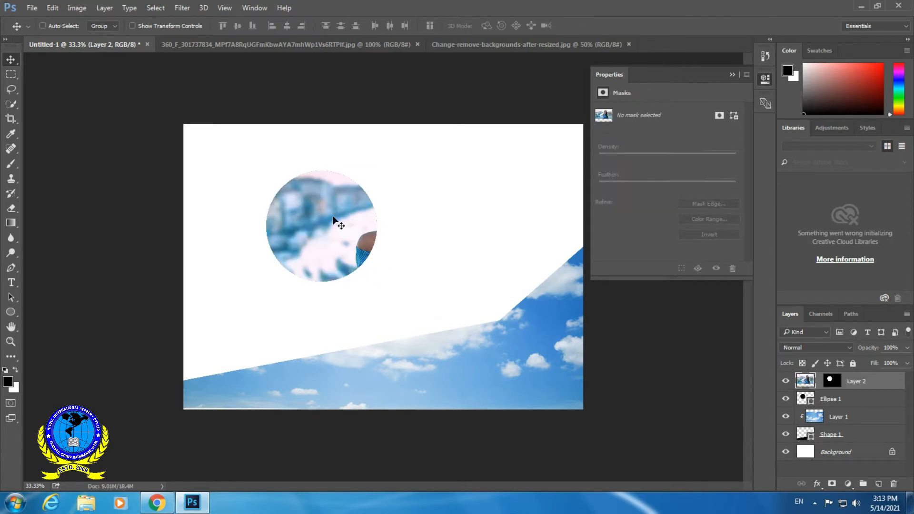
Undo the paste and insert the photo into the circular selection again with the Paste Into command.
key(ctrl)
key(ctrl+z)
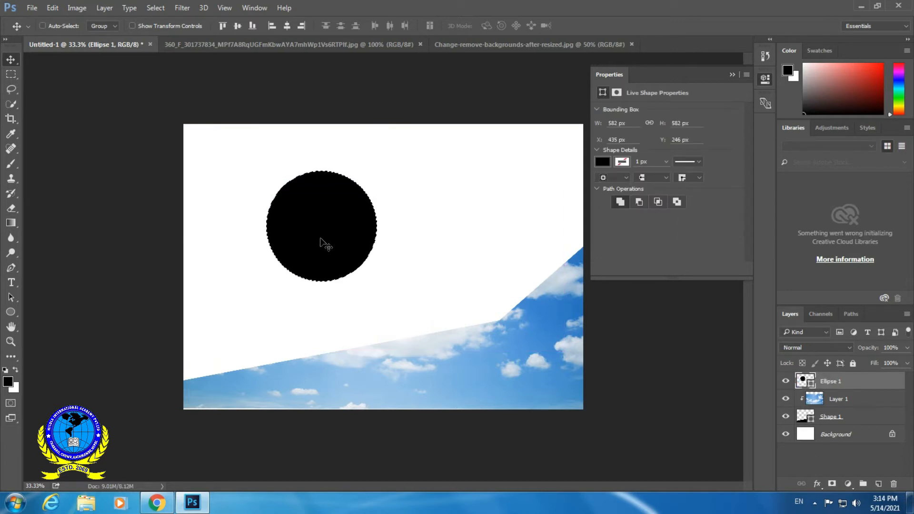
click(53, 8)
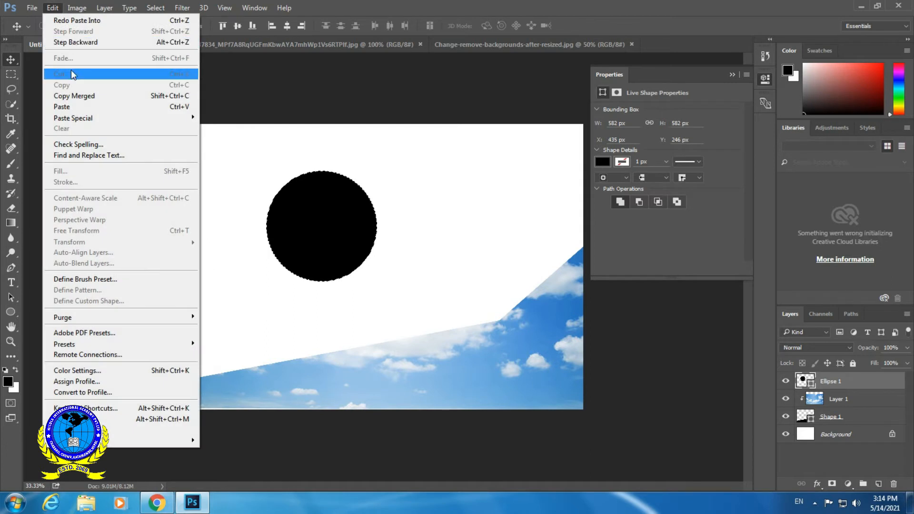
mouse_move(112, 123)
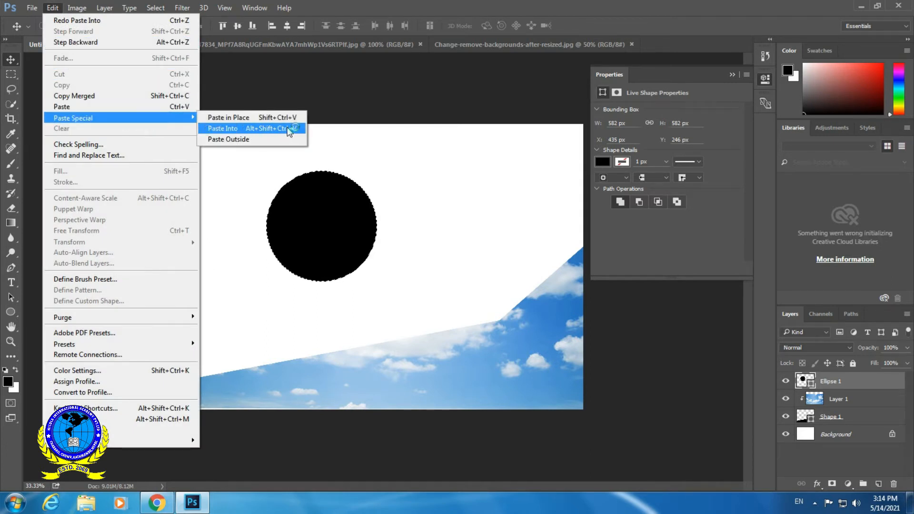
click(286, 129)
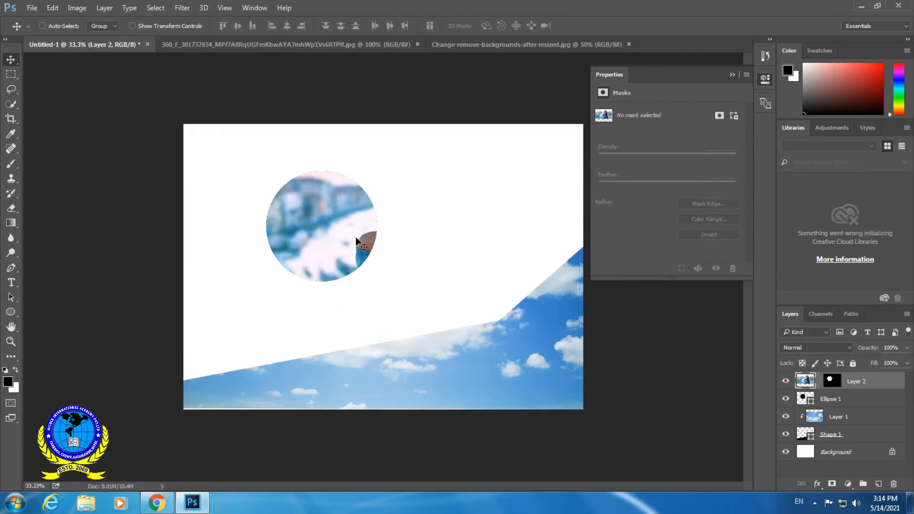
Scale the pasted photo proportionally to about 56% and move it so the woman sits inside the circle.
key(ctrl)
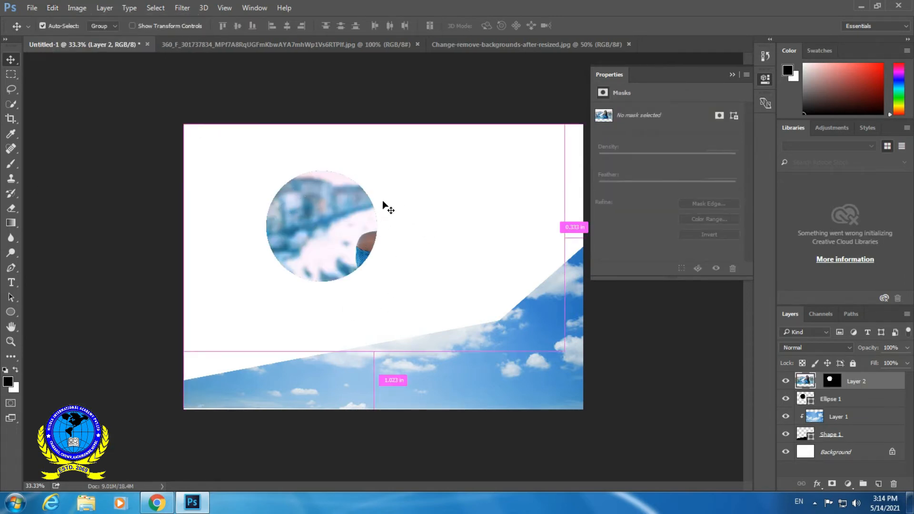
key(ctrl+t)
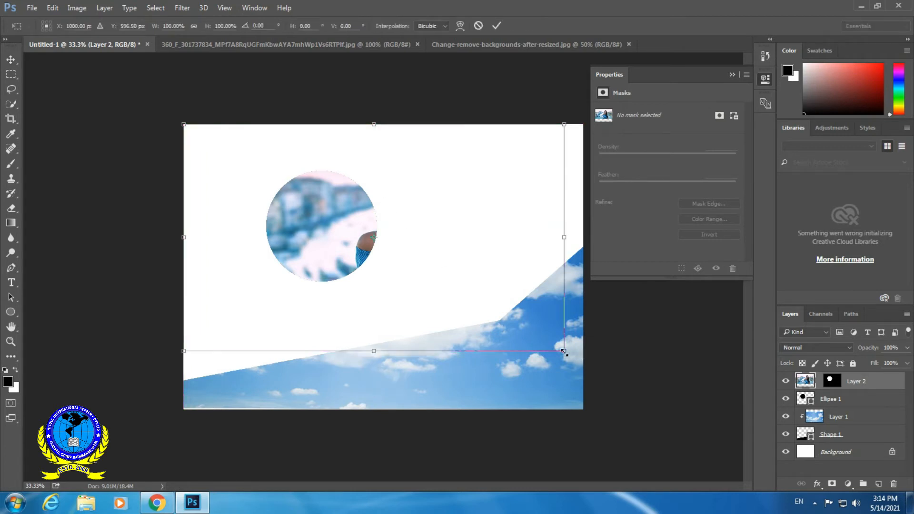
drag(563, 351, 472, 313)
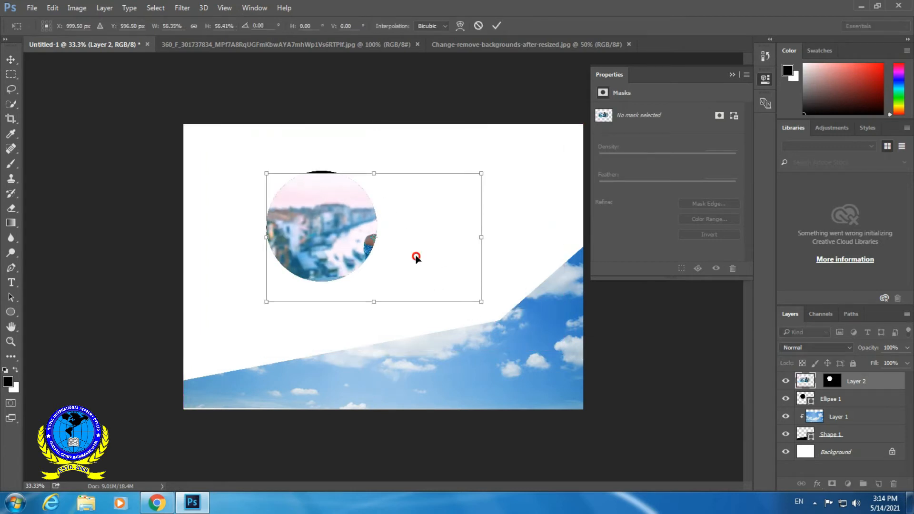
drag(415, 257, 376, 260)
key(Return)
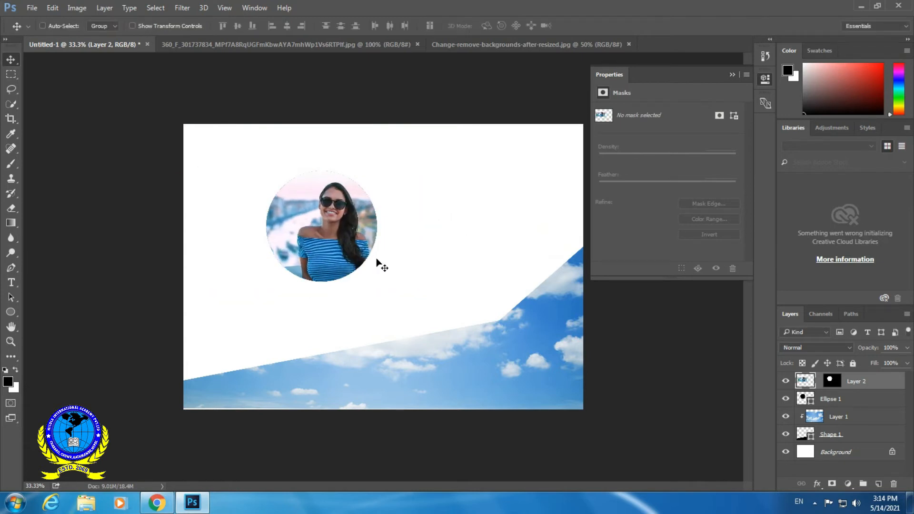
Nudge the photo to the left and slightly upward to centre the woman within the circle.
key(Left)
key(Left)
key(Left)
key(Left)
key(Left)
key(Left)
key(Left)
key(Left)
key(Left)
key(Left)
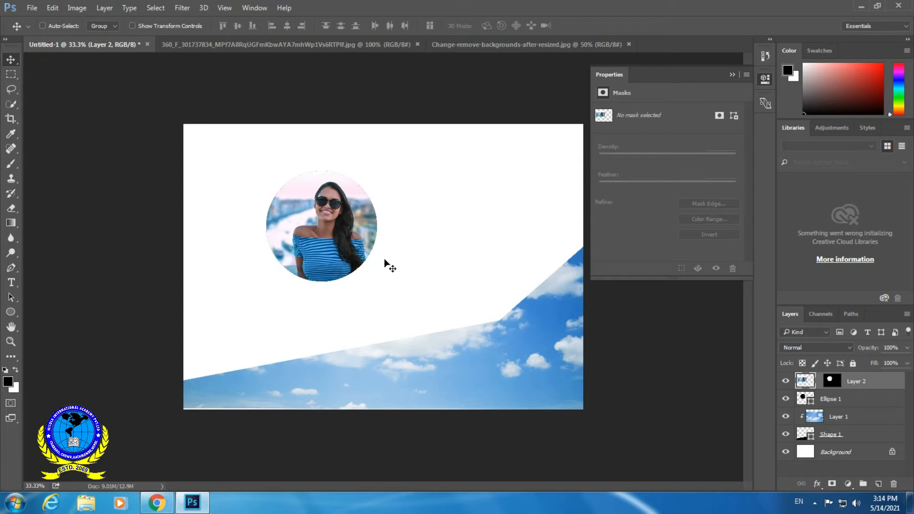
key(Up)
key(Up)
key(Up)
key(Left)
key(Left)
key(Left)
key(Left)
key(Left)
key(Left)
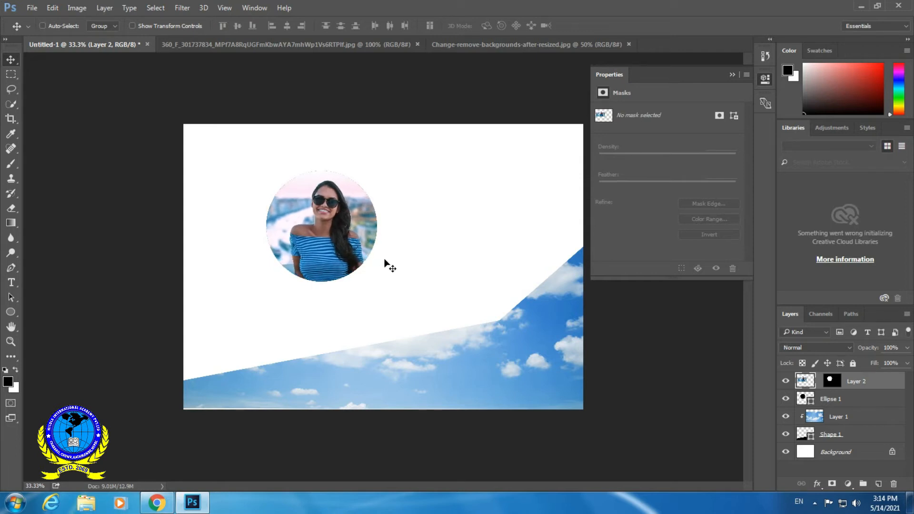
key(Left)
key(Left)
key(Left)
key(Left)
key(Left)
key(Left)
key(Left)
key(Left)
key(Left)
key(Left)
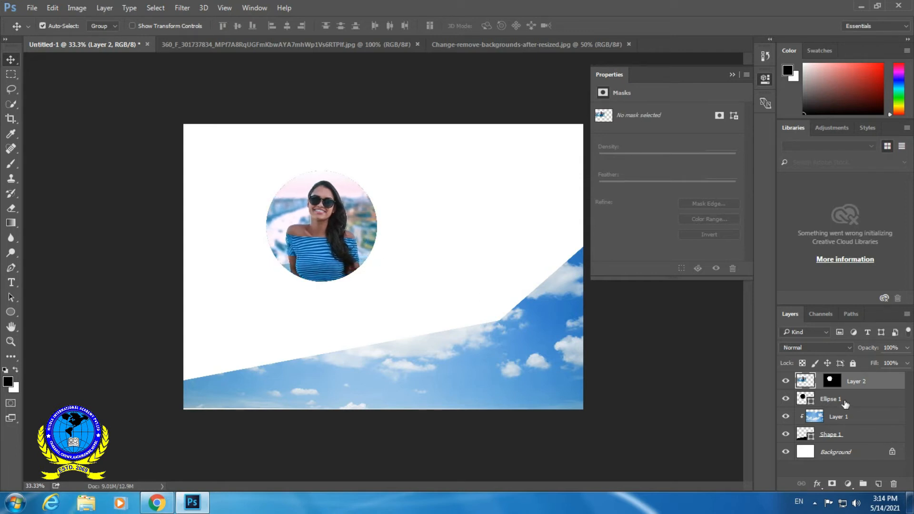
Merge the masked photo layer with the Ellipse 1 layer.
ctrl+click(839, 401)
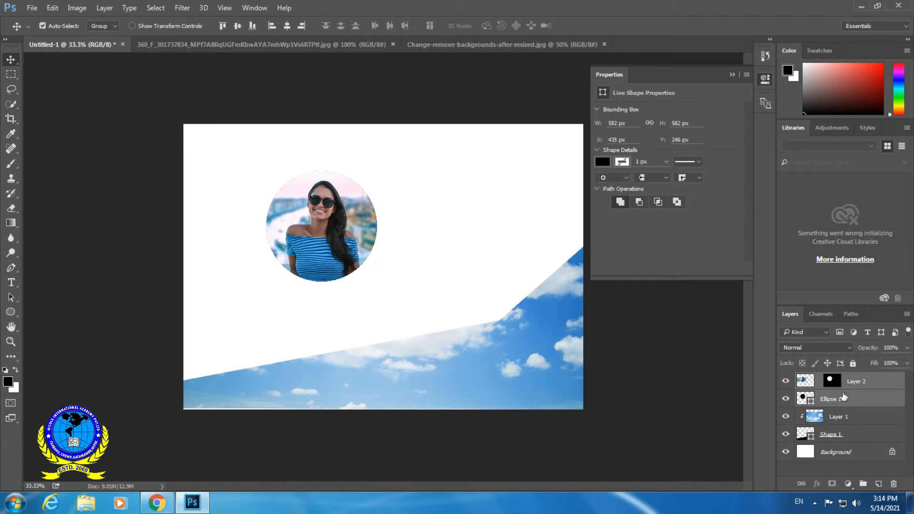
key(ctrl+e)
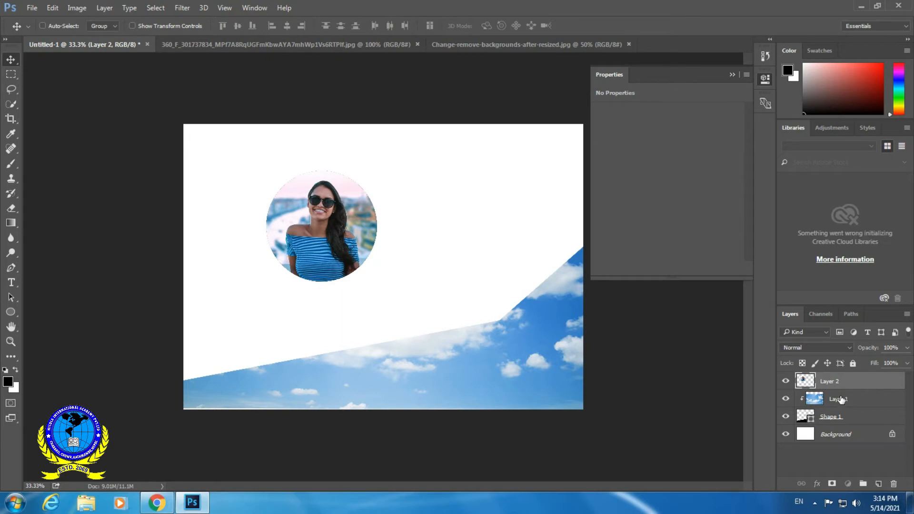
Resize the clipped sky picture to slightly overlap the page's side edges, and merge it with the Shape 1 layer.
click(838, 400)
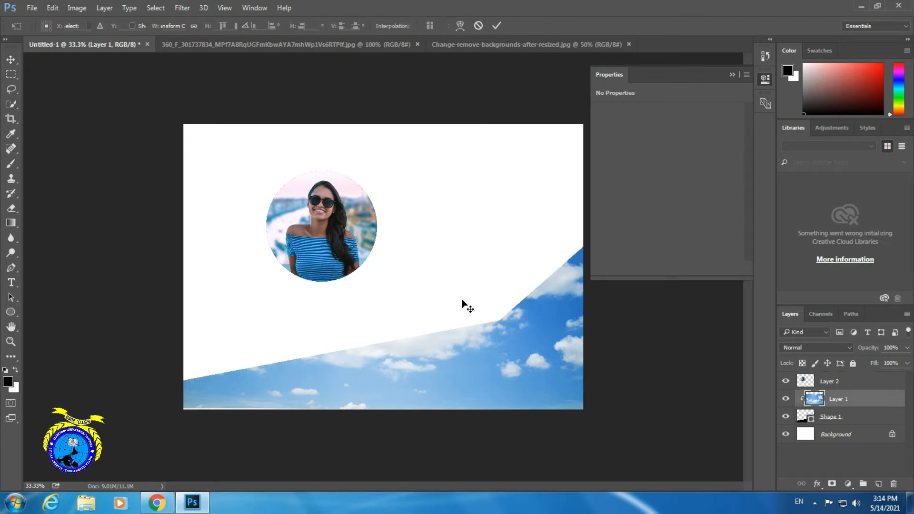
key(ctrl+t)
drag(194, 186, 171, 187)
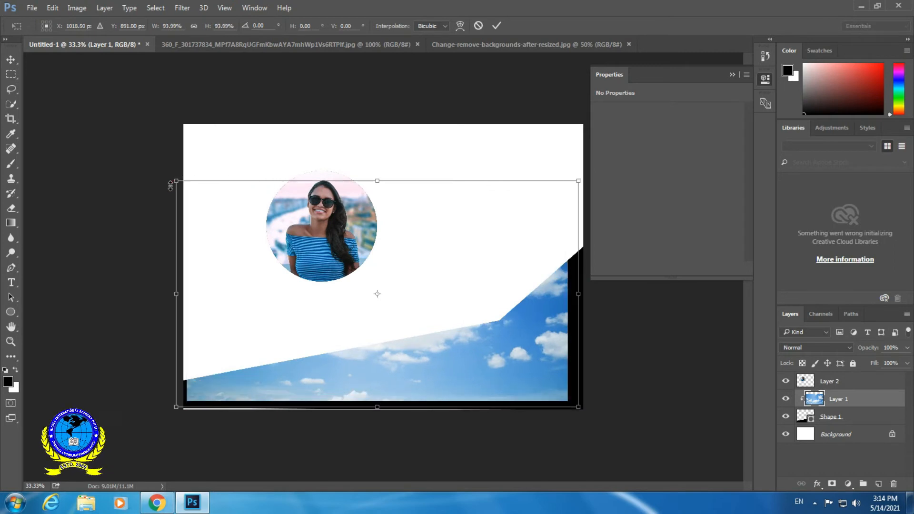
drag(578, 404, 586, 408)
key(Return)
ctrl+click(838, 422)
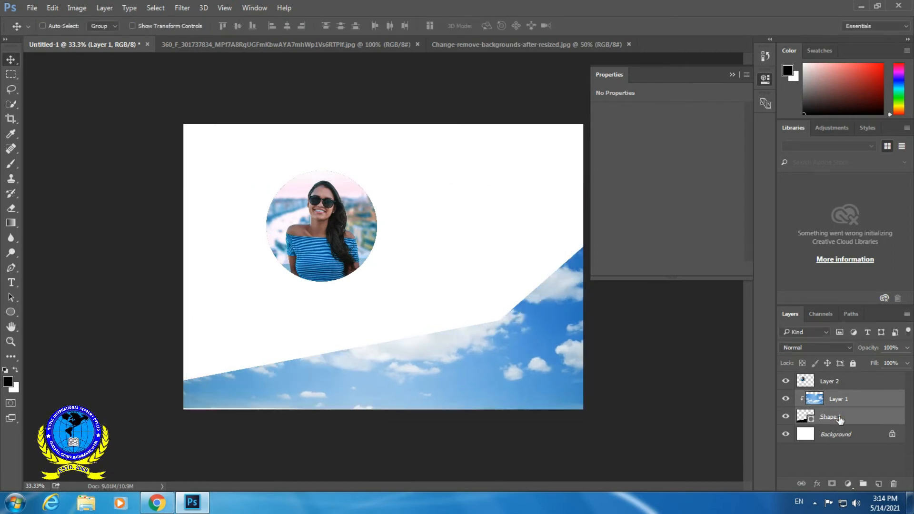
key(ctrl+e)
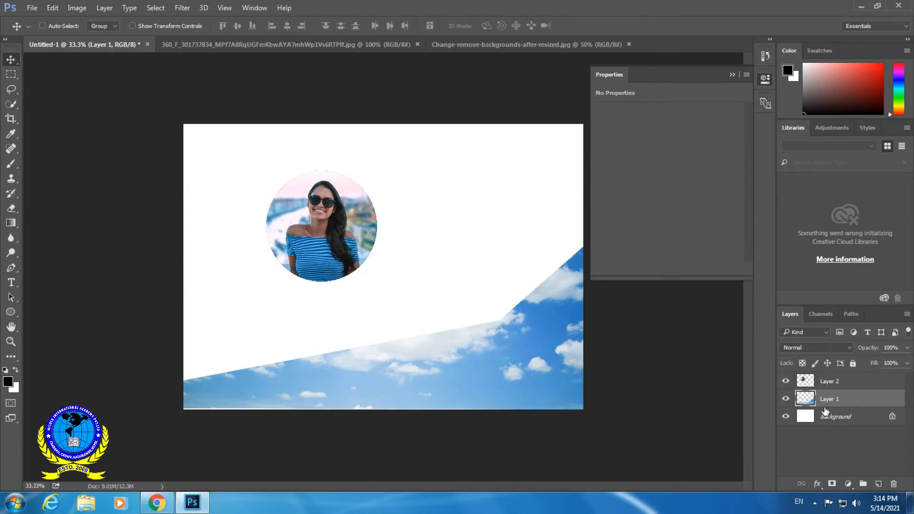
Hide and show the merged circular photo layer to check its content.
click(839, 382)
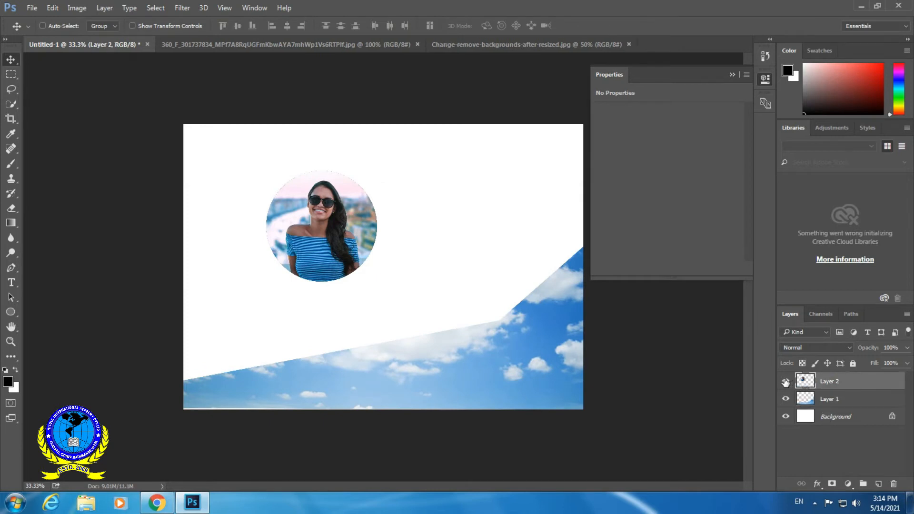
click(786, 381)
click(785, 382)
Open the blending options of the circular photo layer and enable a Stroke effect.
right_click(849, 383)
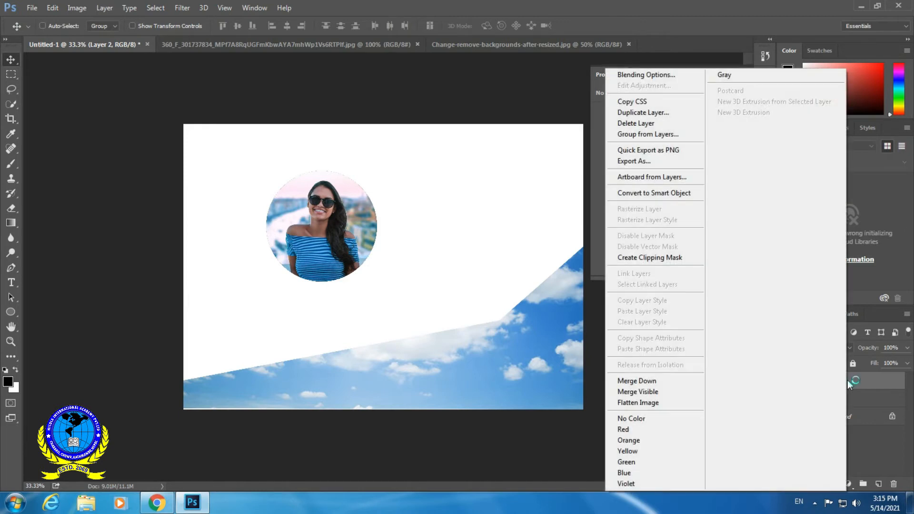
click(645, 77)
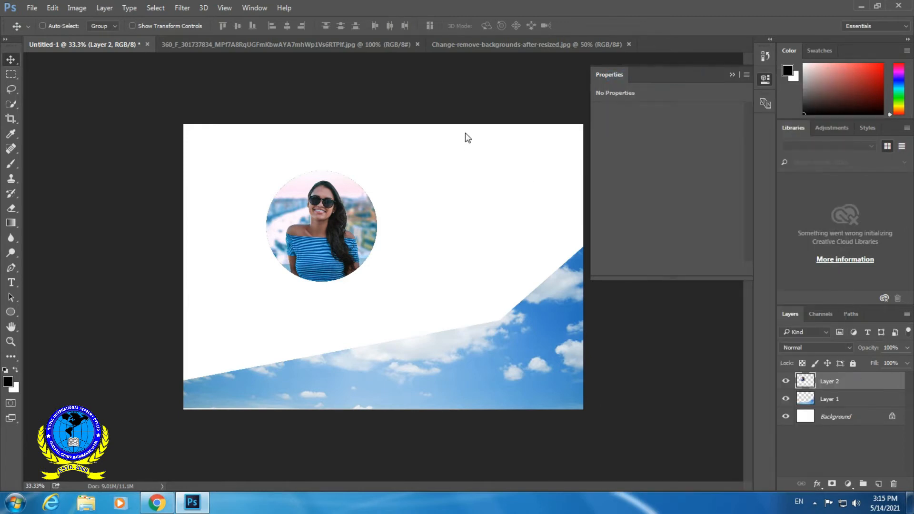
drag(394, 80, 650, 102)
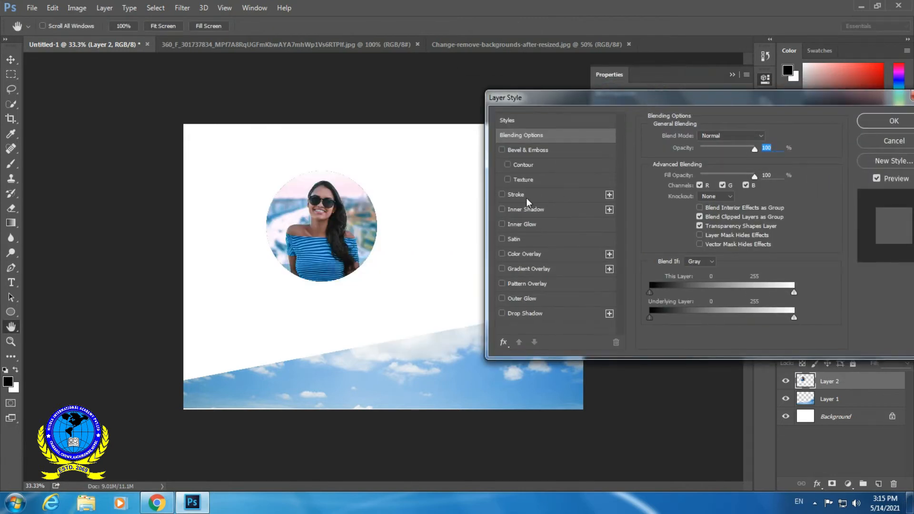
click(527, 195)
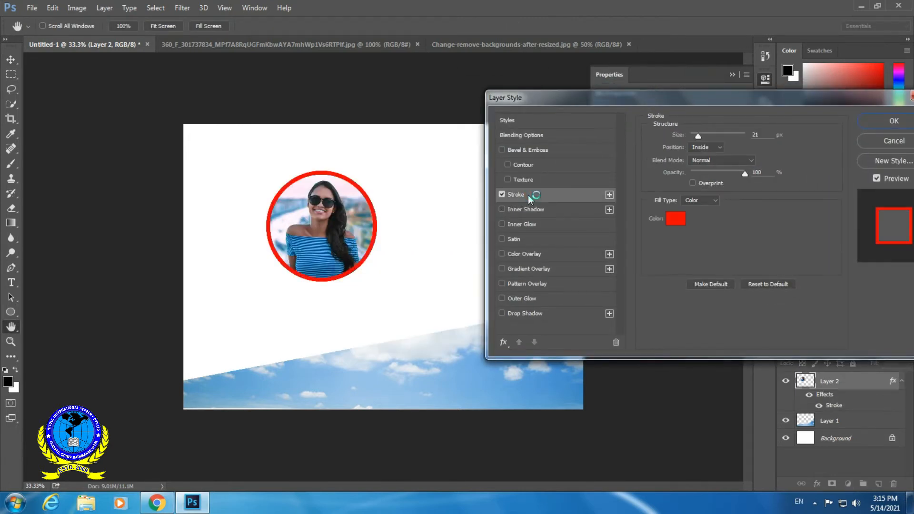
Try a bright green (8aff00) stroke colour, and set it back to red (ff0000).
click(676, 219)
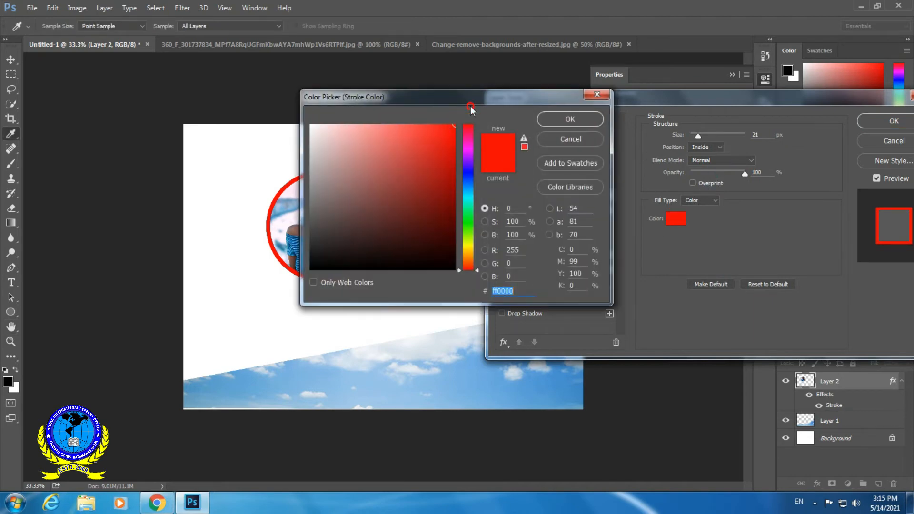
click(469, 235)
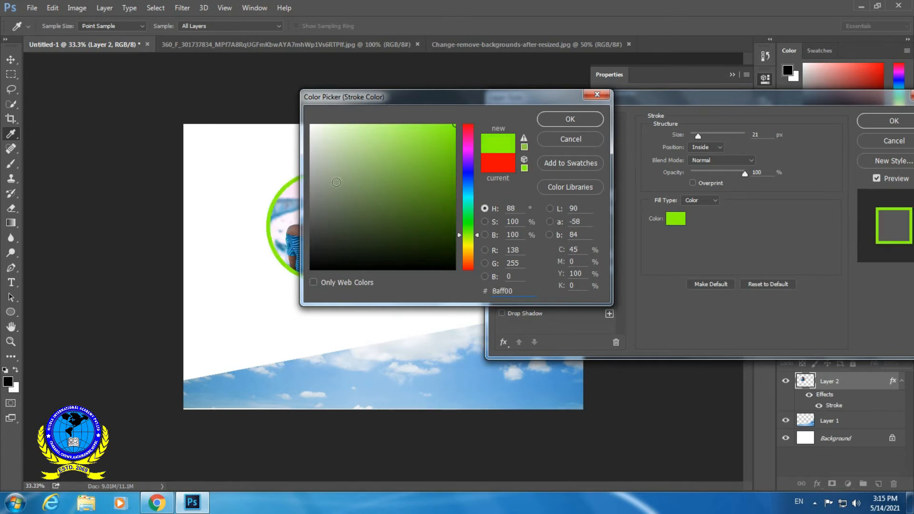
drag(471, 133, 470, 122)
click(542, 119)
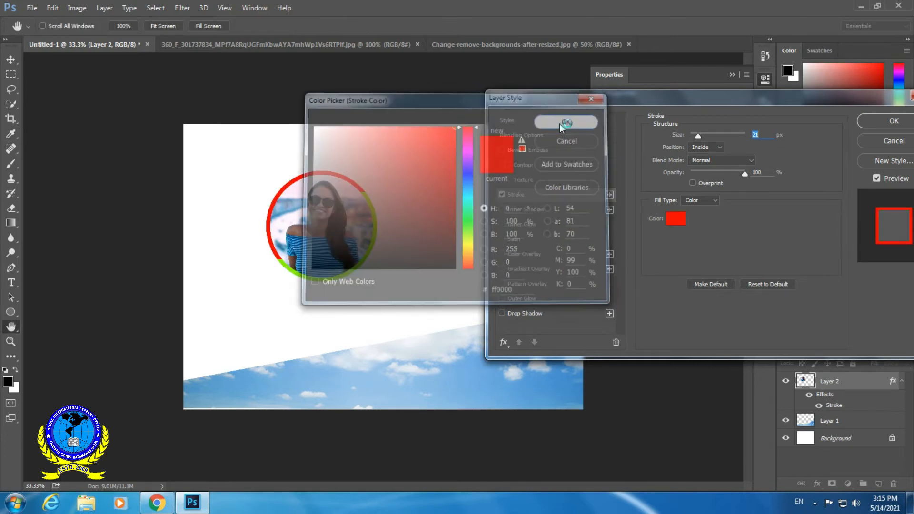
Set the circular photo's stroke size to 24 px, and move the outlined photo towards the page's upper-left corner.
drag(698, 135, 700, 139)
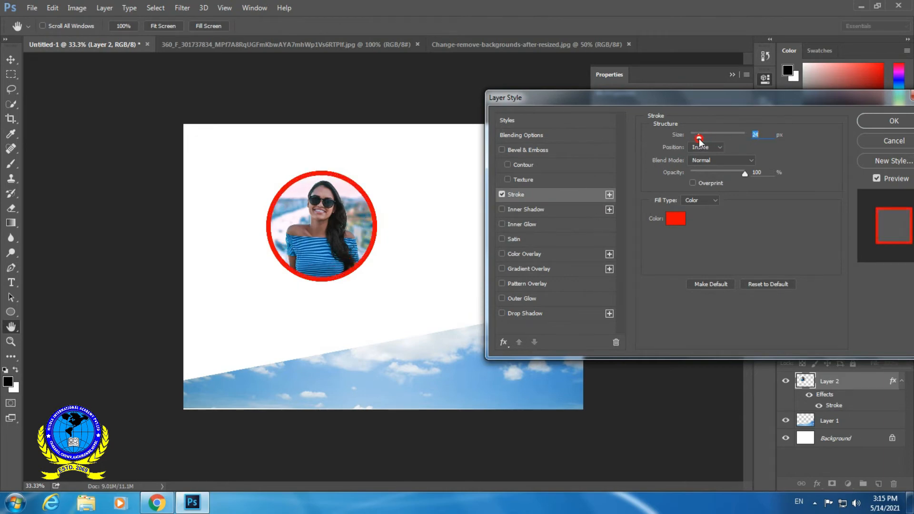
click(894, 120)
key(v)
drag(339, 224, 290, 197)
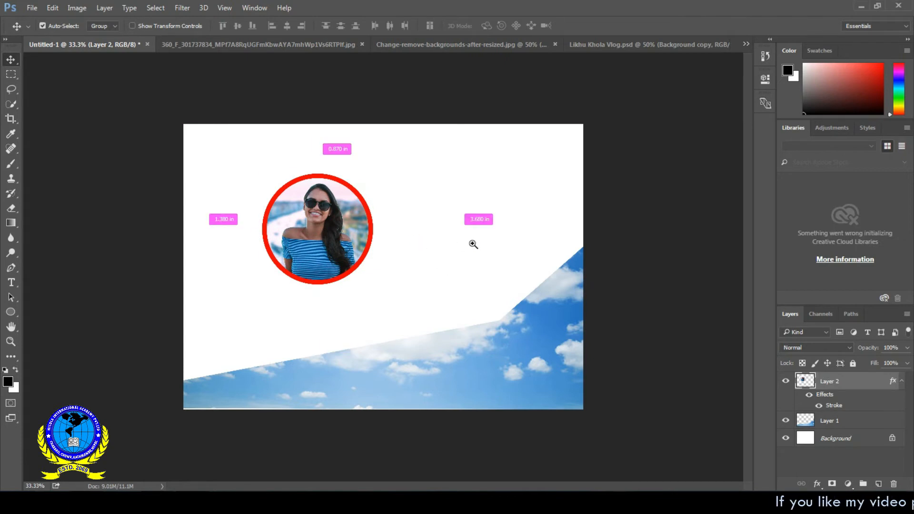
In the woman's photo document, make a circular marquee selection about 9.35 in wide around her head and shoulders.
key(ctrl+o)
click(427, 44)
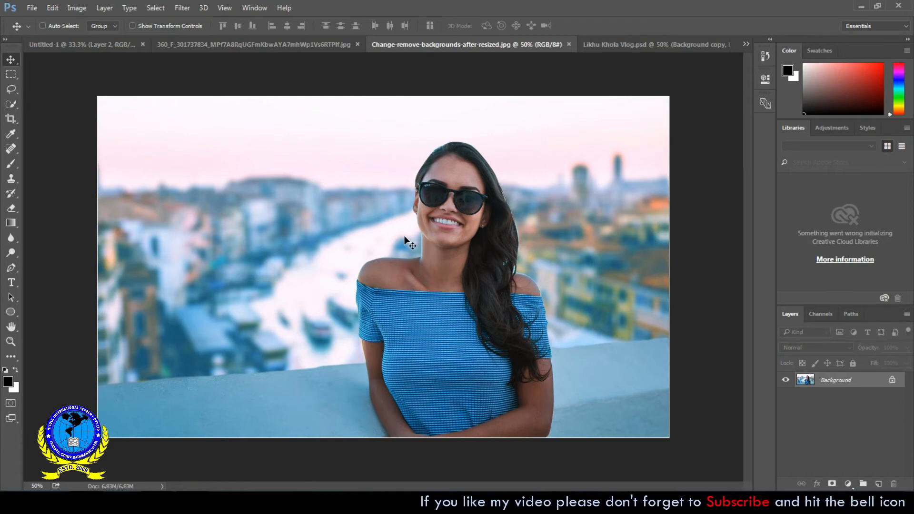
click(10, 75)
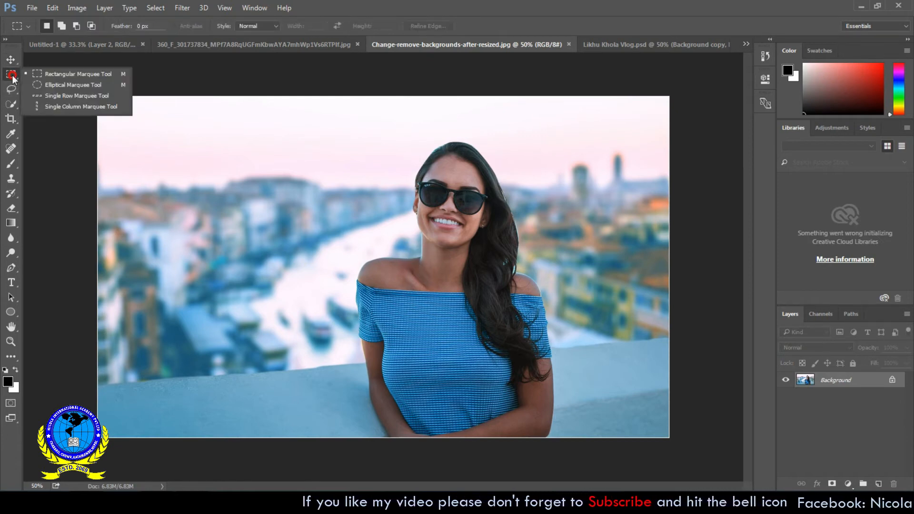
click(67, 86)
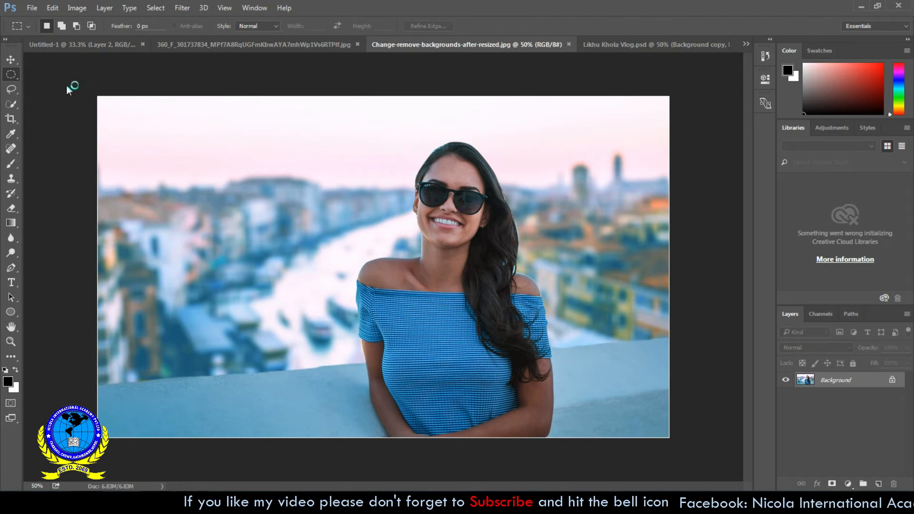
drag(352, 137, 554, 327)
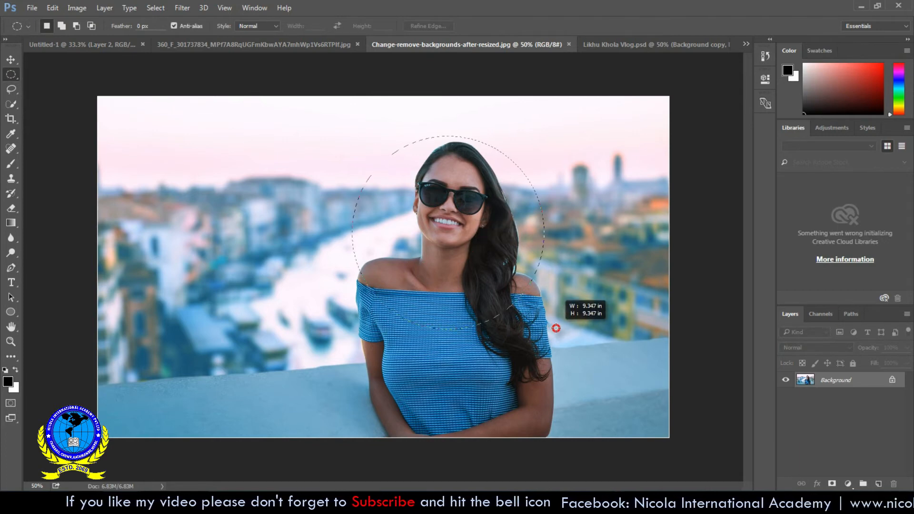
drag(485, 264, 486, 263)
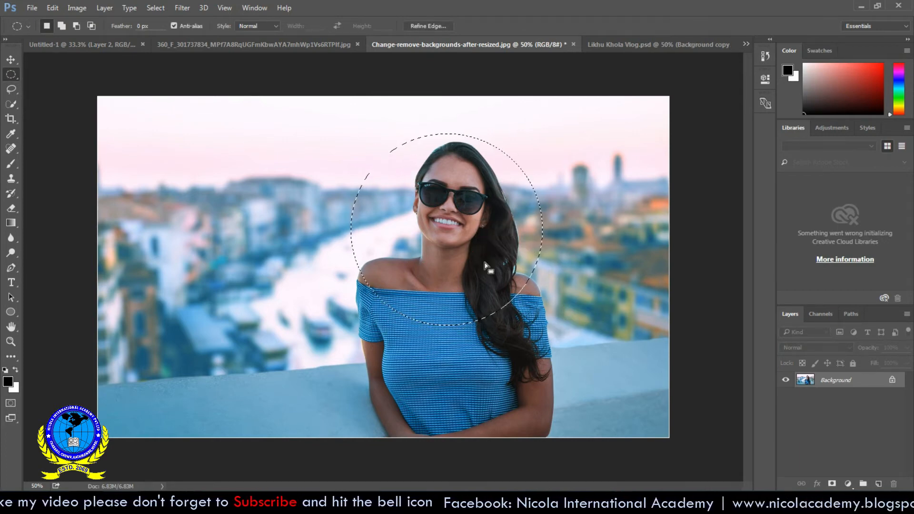
Convert the photo's locked Background into a regular layer with the default settings.
click(851, 382)
double_click(852, 382)
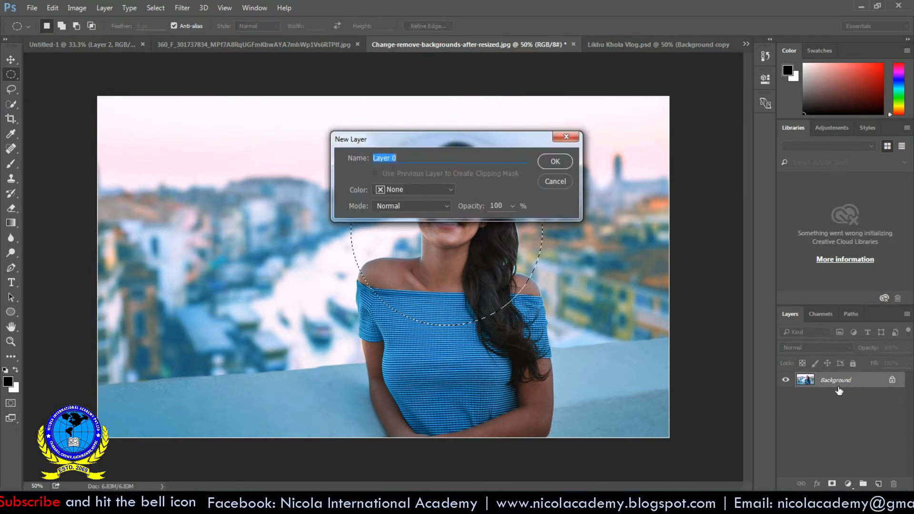
key(Return)
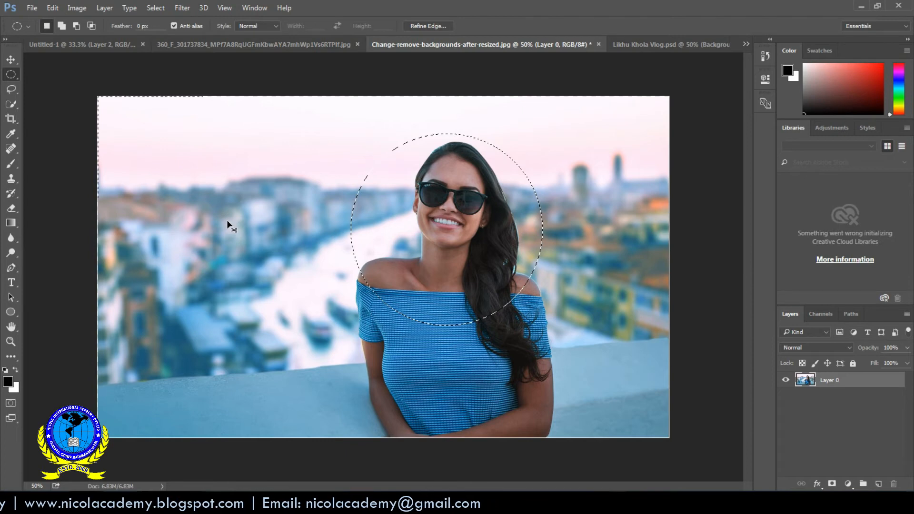
Clear everything outside the circular selection, and shift the deselected round cut-out slightly up and to the right.
key(Delete)
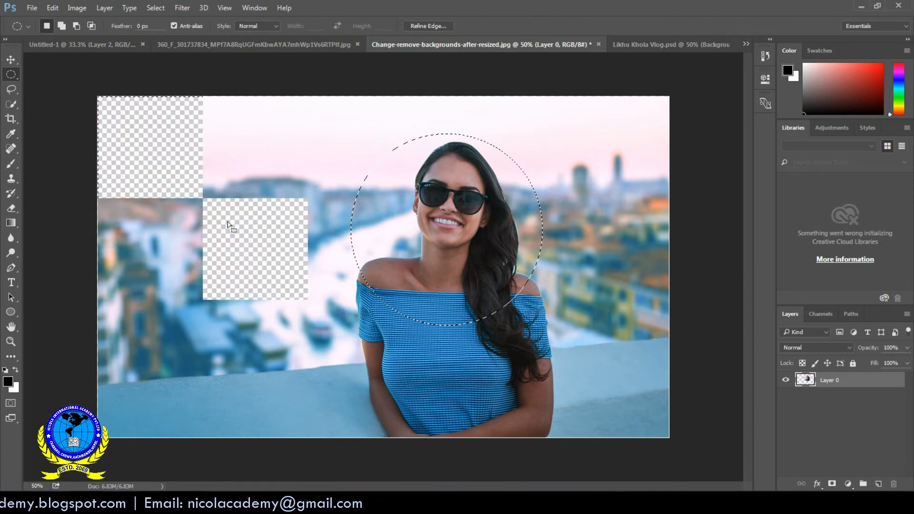
key(ctrl+shift+i)
key(Delete)
key(v)
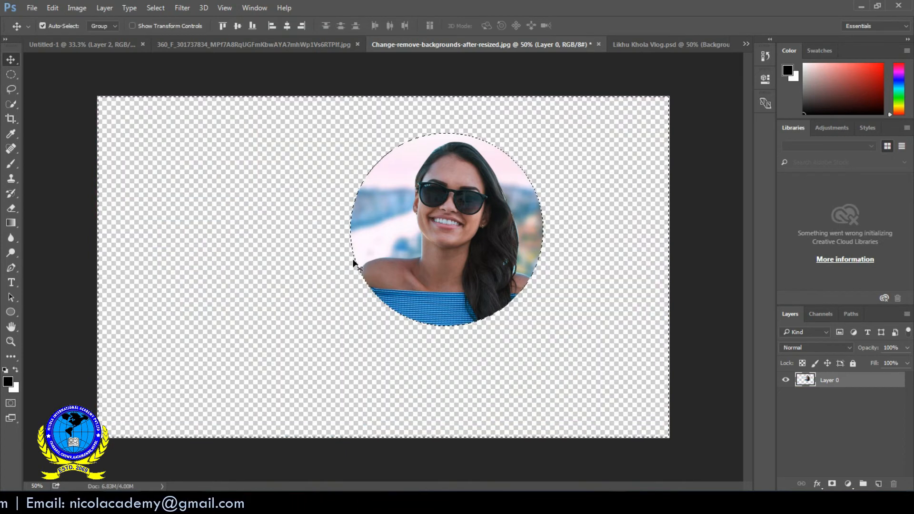
key(ctrl+d)
drag(465, 210, 481, 198)
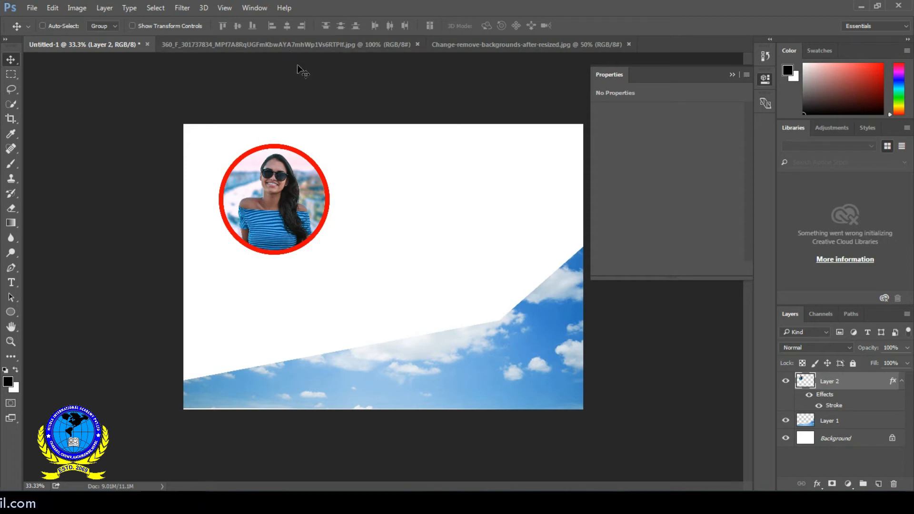
Add the text NICOLA in Myriad Pro Bold near the middle of the sky picture document.
click(220, 46)
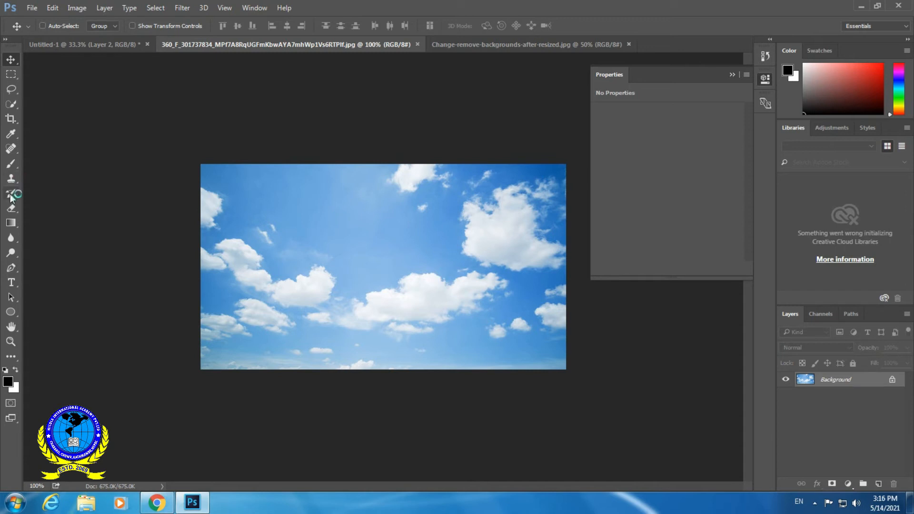
drag(14, 285, 83, 285)
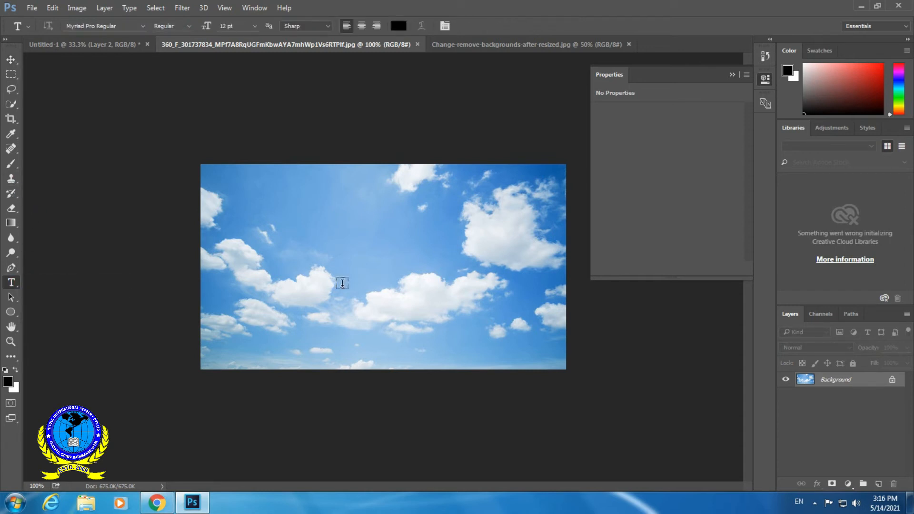
click(315, 279)
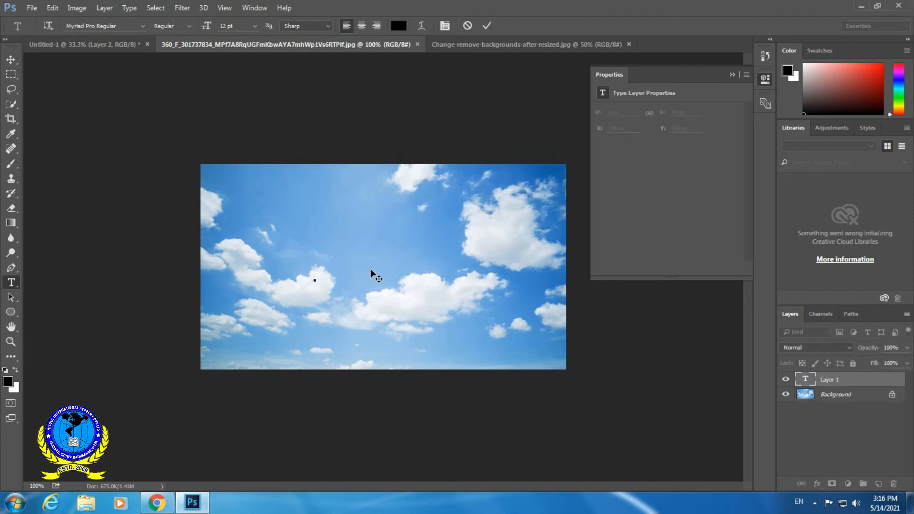
text(NICOLA)
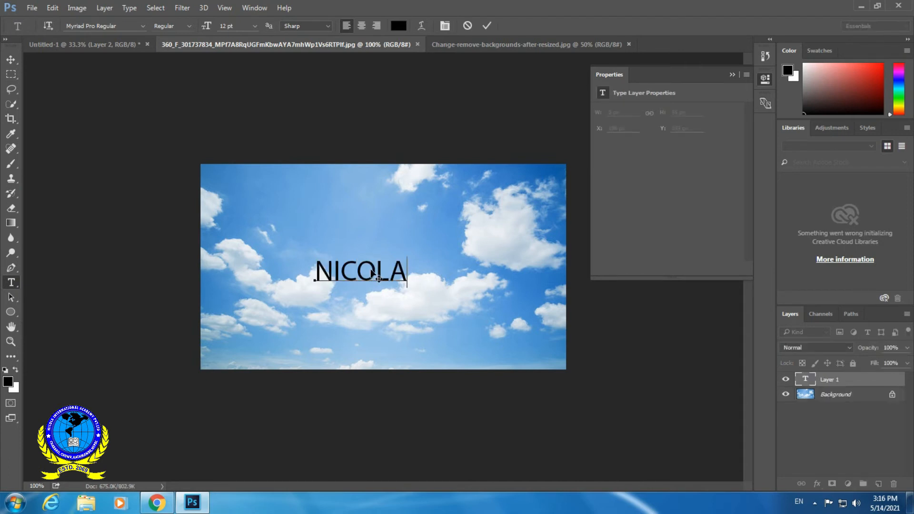
key(ctrl+a)
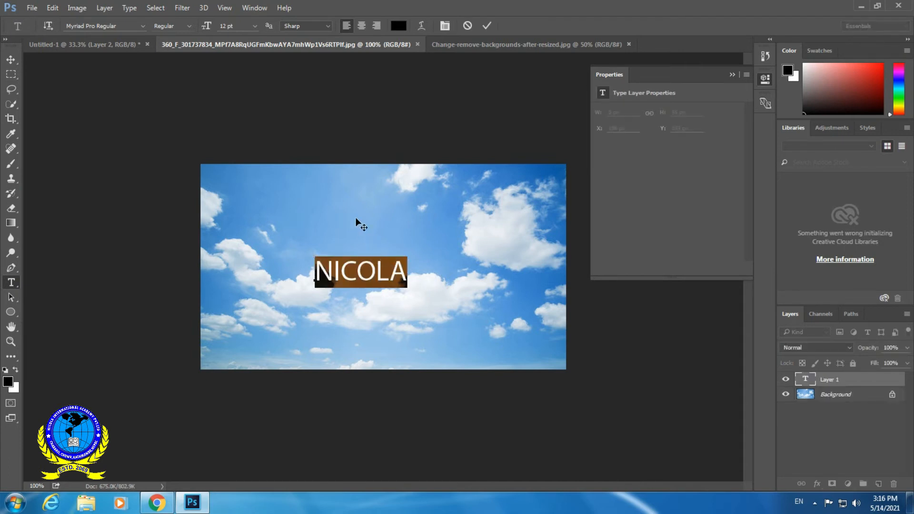
click(189, 26)
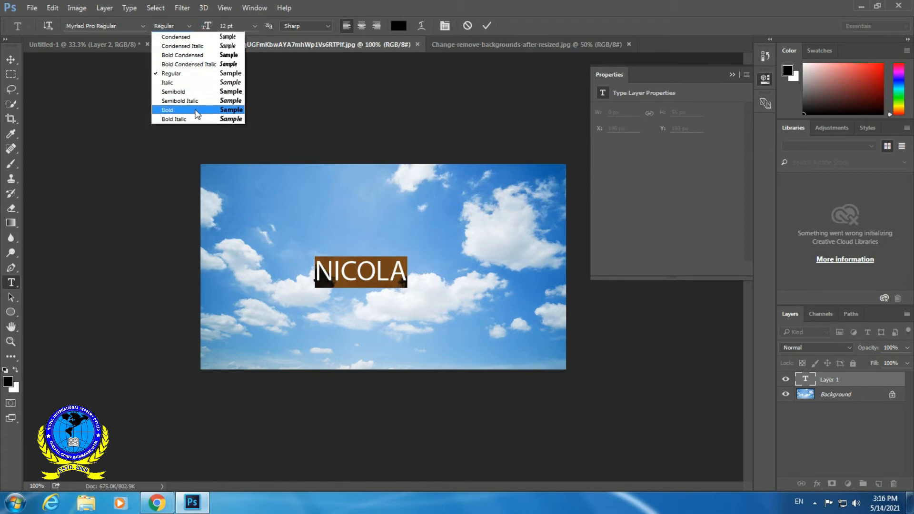
click(197, 110)
click(9, 63)
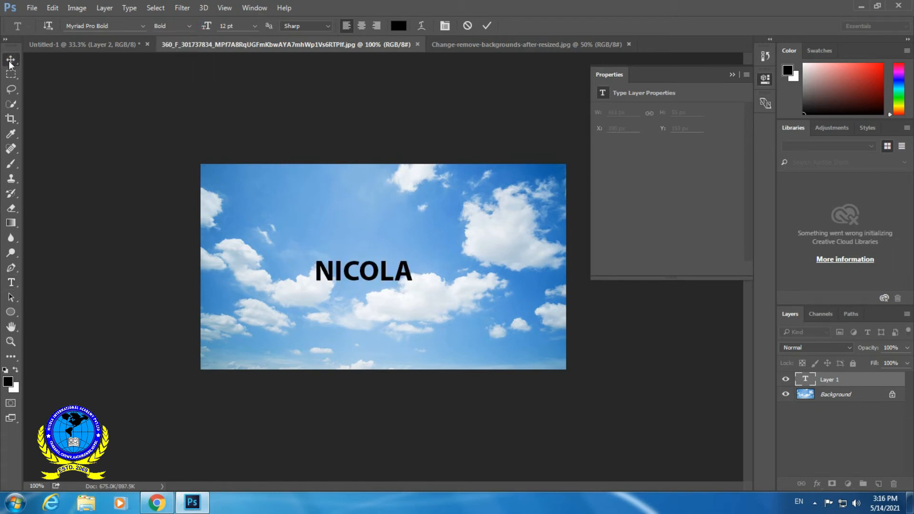
Scale the NICOLA text proportionally to about 266% and centre it over the sky picture.
key(ctrl+t)
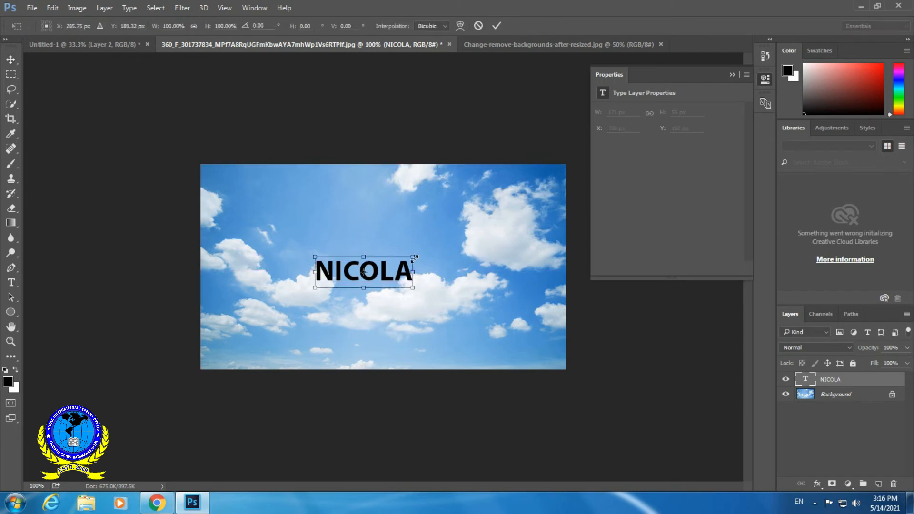
drag(413, 257, 489, 210)
key(Return)
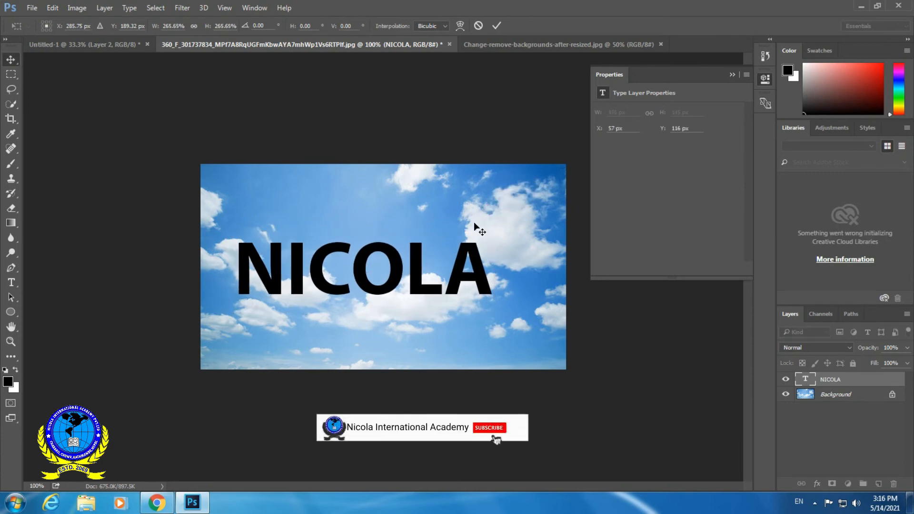
key(v)
drag(419, 253, 441, 255)
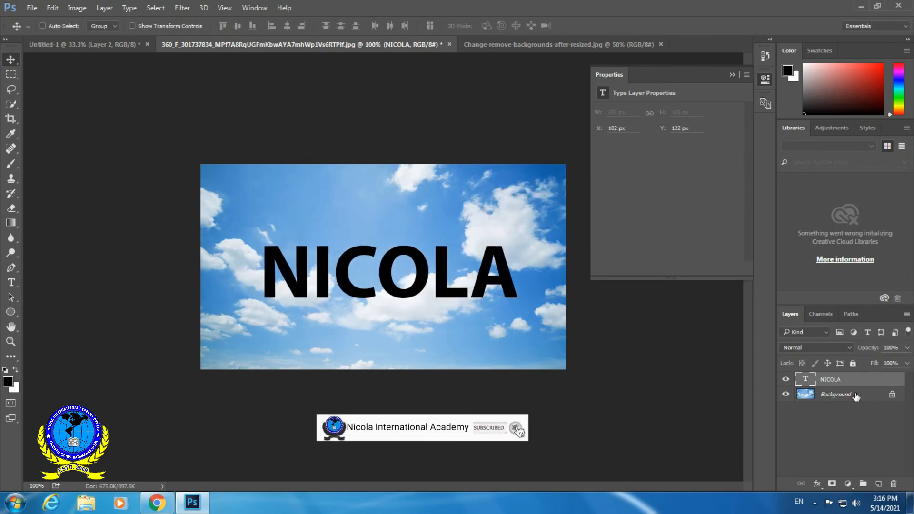
Duplicate the sky Background layer and fill the original Background with white, checking it with the copy hidden briefly.
click(841, 400)
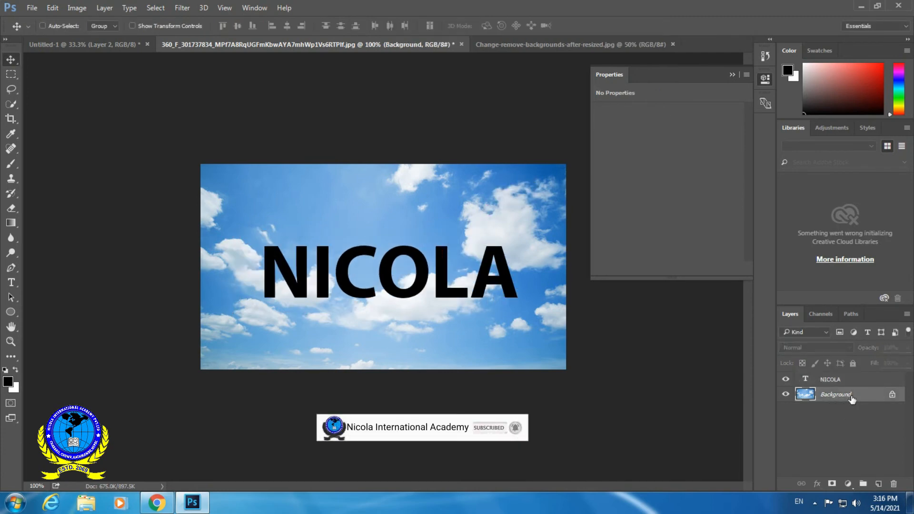
drag(850, 397, 881, 486)
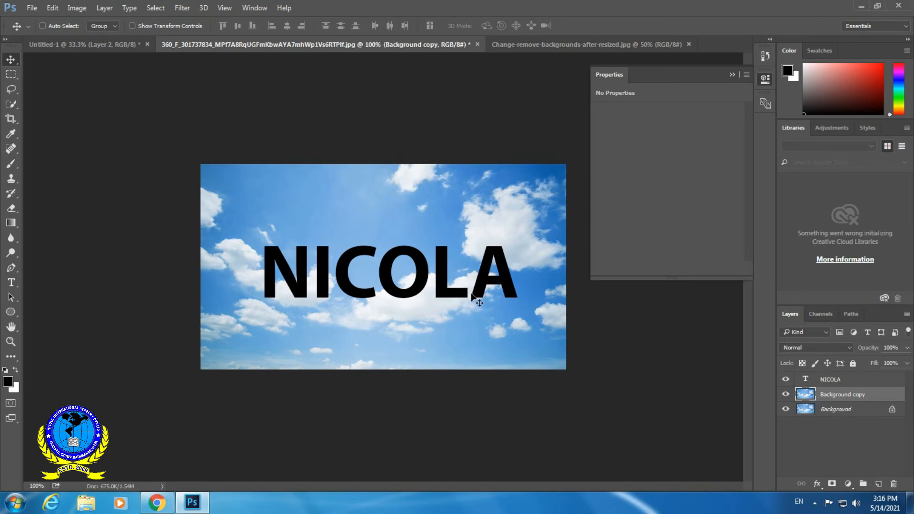
click(857, 410)
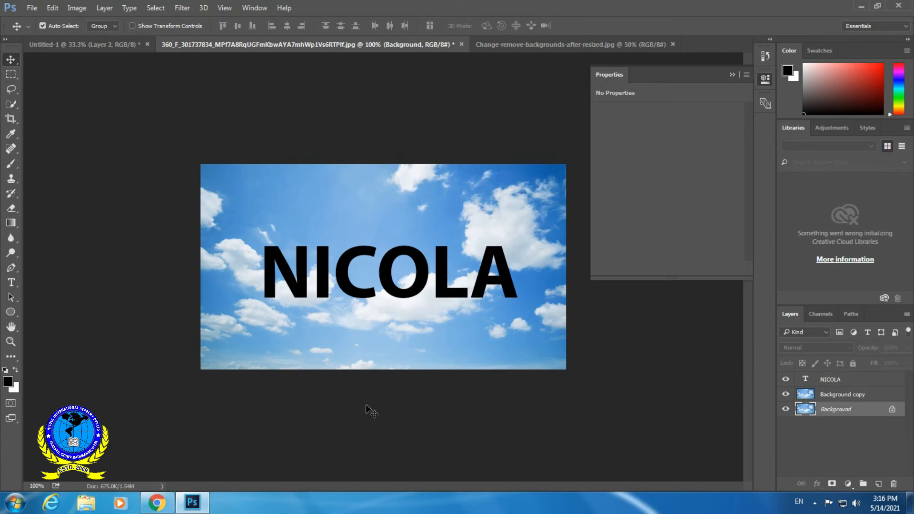
key(ctrl+BackSpace)
click(785, 395)
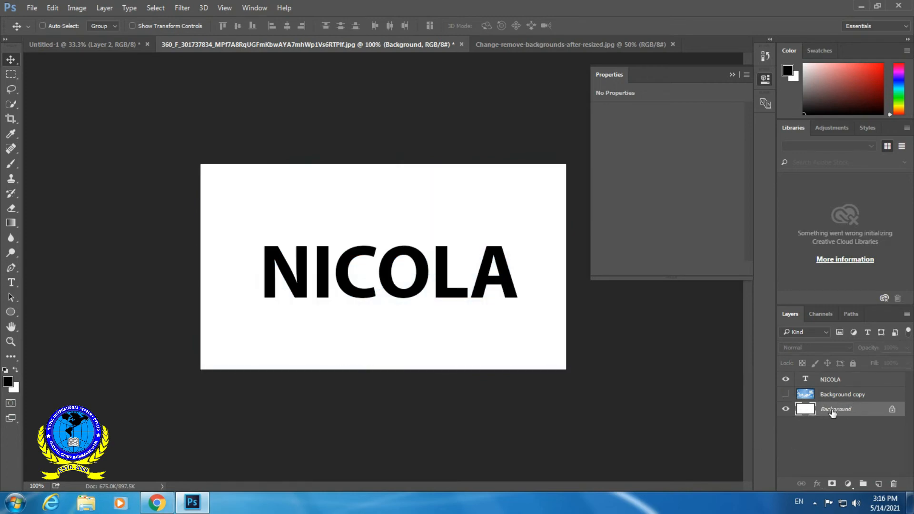
click(786, 395)
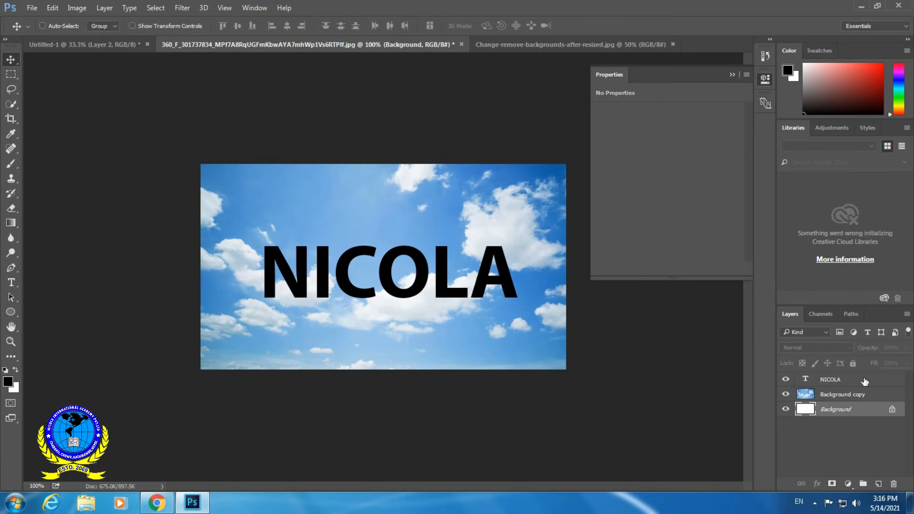
Place the Background copy layer above the NICOLA text layer and clip it to the text with a clipping mask.
drag(847, 392, 836, 377)
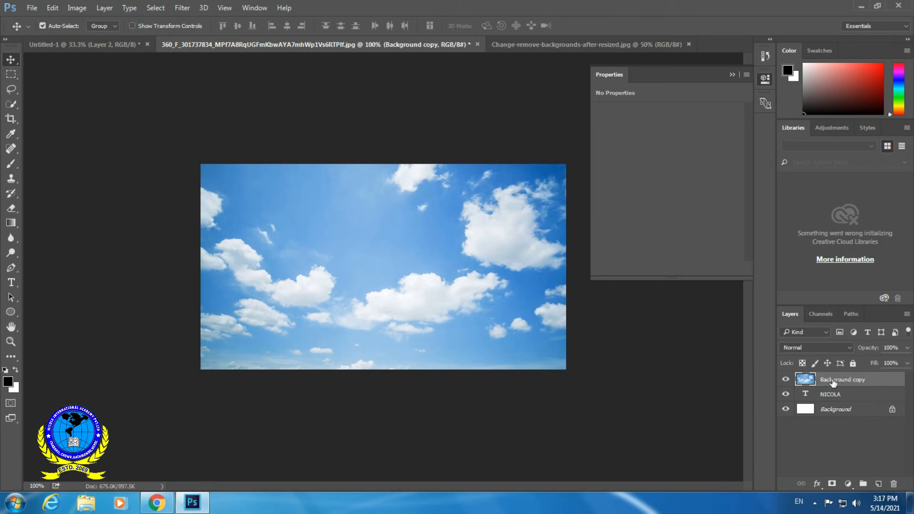
key(ctrl+alt+g)
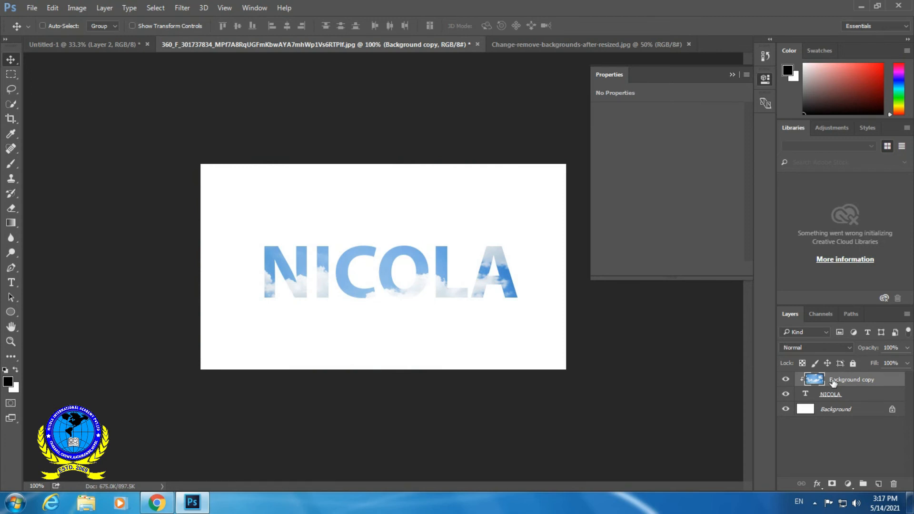
key(ctrl+alt+g)
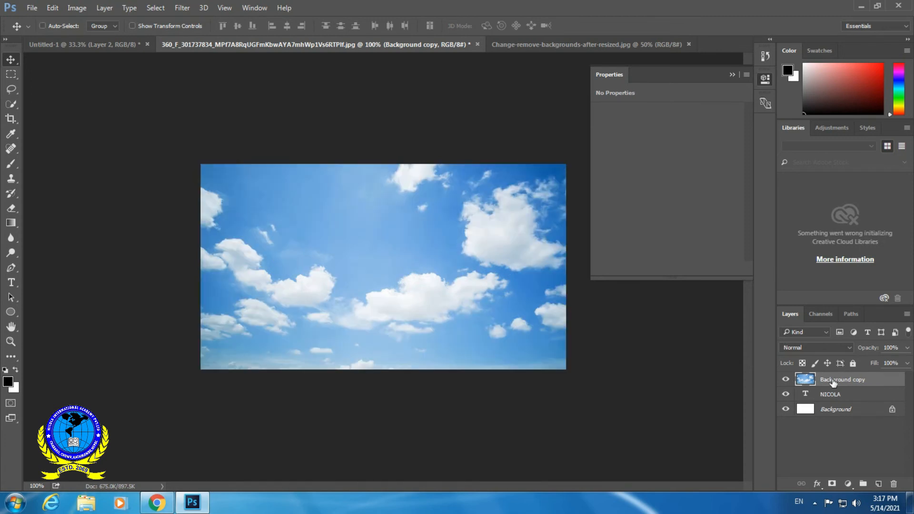
right_click(832, 381)
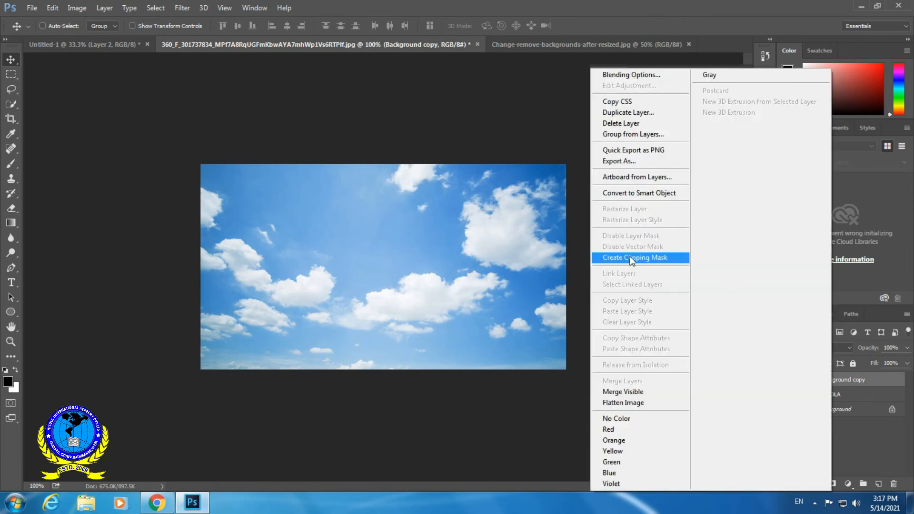
click(647, 258)
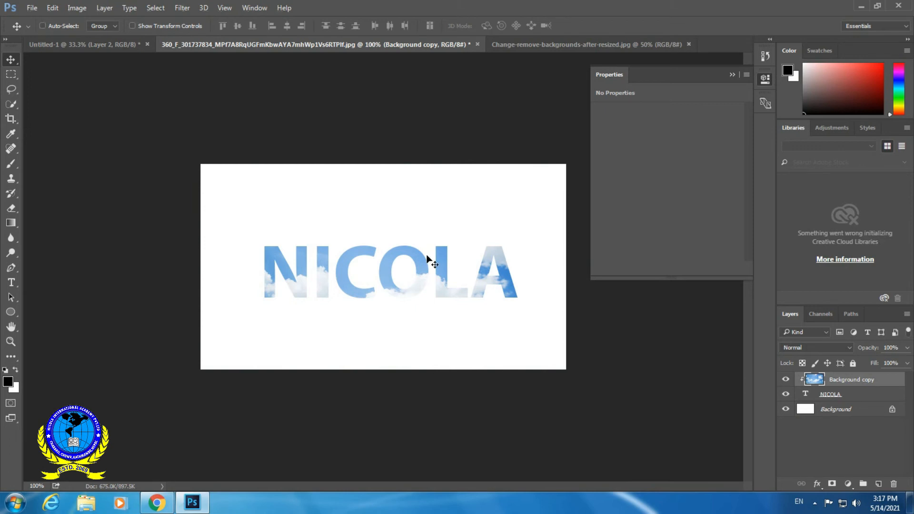
click(53, 8)
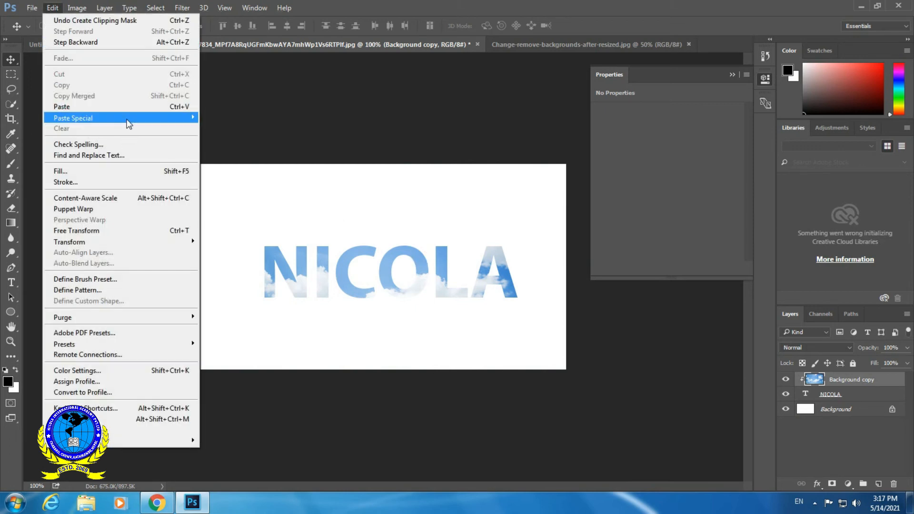
mouse_move(129, 124)
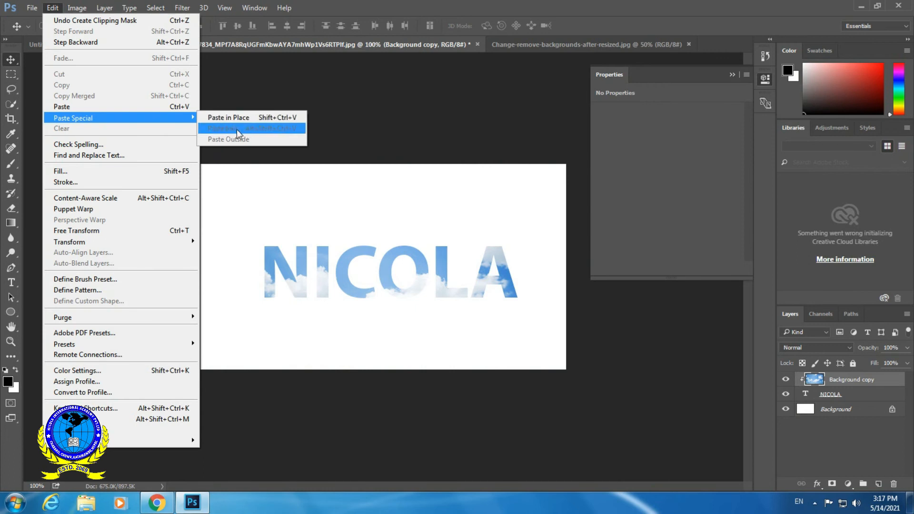
click(408, 312)
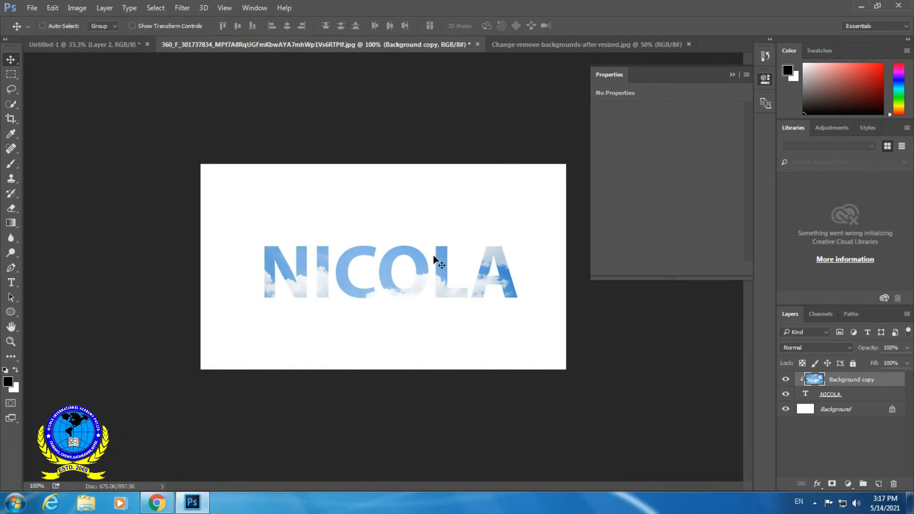
Scale the clipped sky picture to about 71% width and 68% height, nudging it up slightly so it still covers the NICOLA text.
key(ctrl+t)
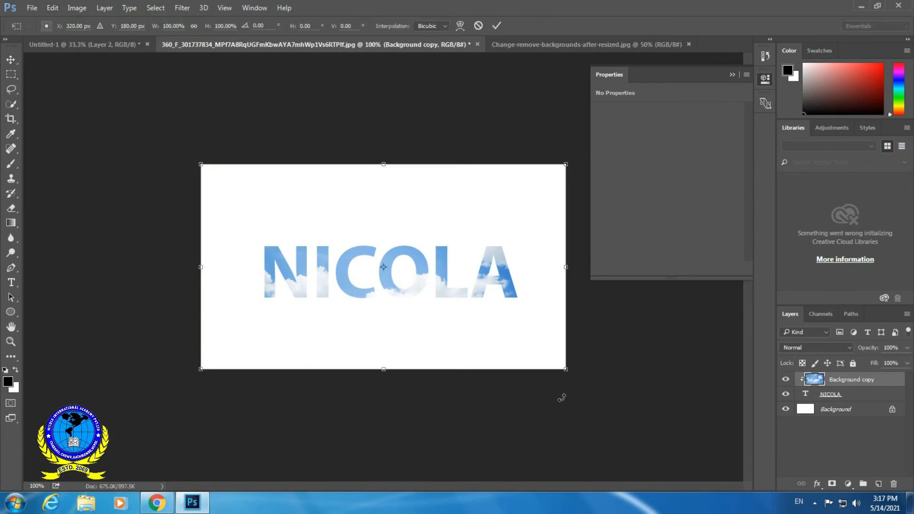
drag(566, 369, 507, 335)
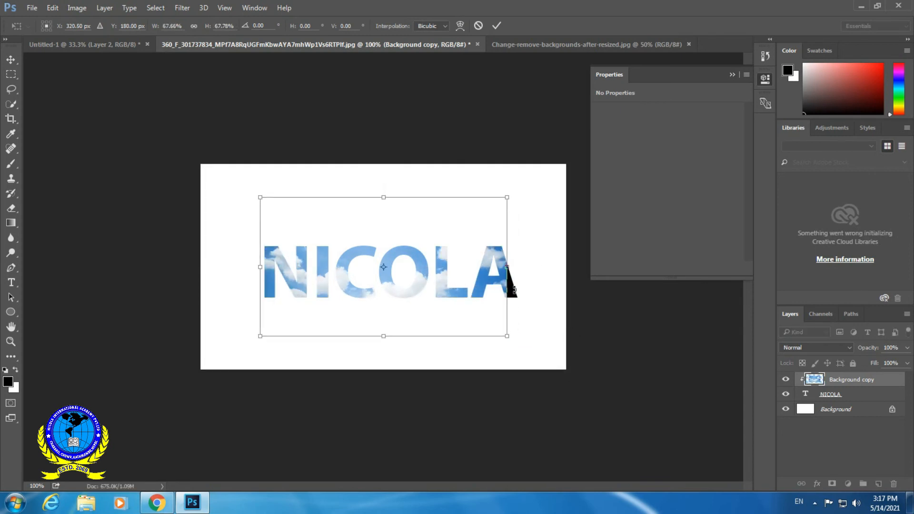
drag(507, 277, 521, 279)
key(Up)
key(Up)
key(Up)
key(Up)
key(Up)
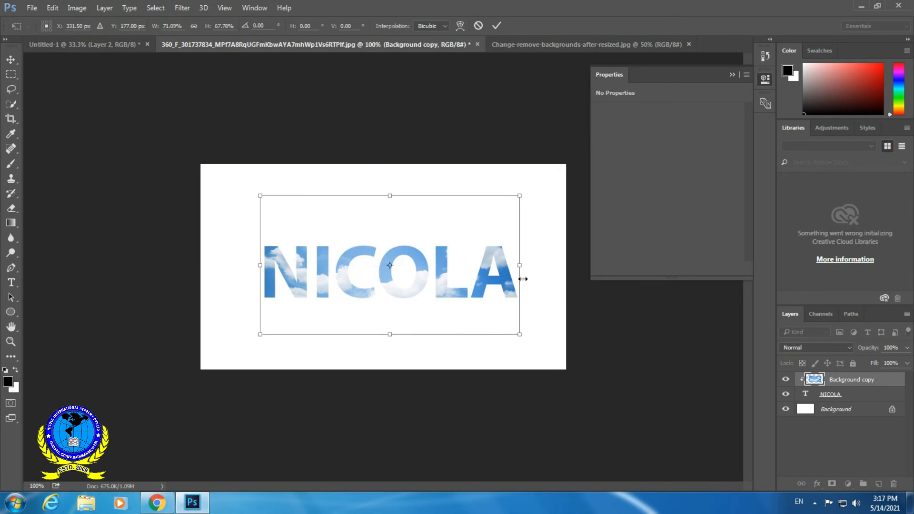
key(Return)
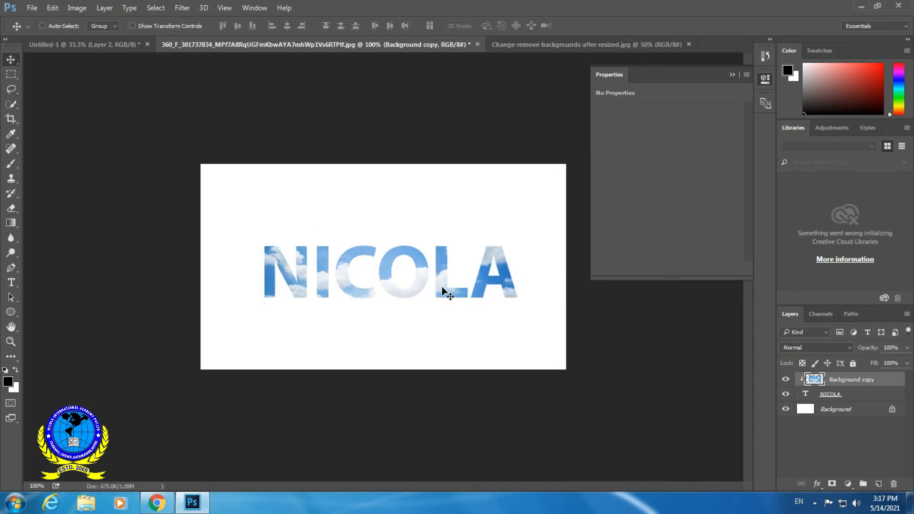
Merge the Background copy layer and the NICOLA text layer into one layer.
key(ctrl)
ctrl+click(844, 396)
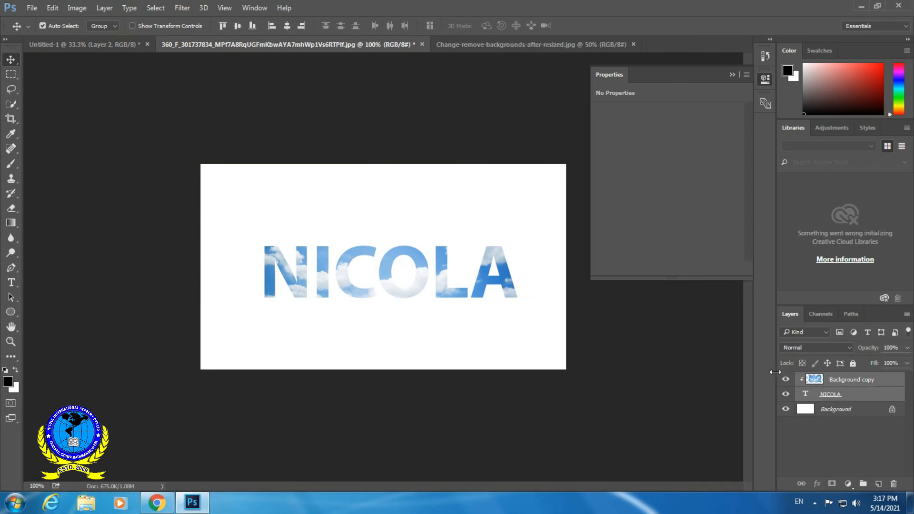
key(ctrl+e)
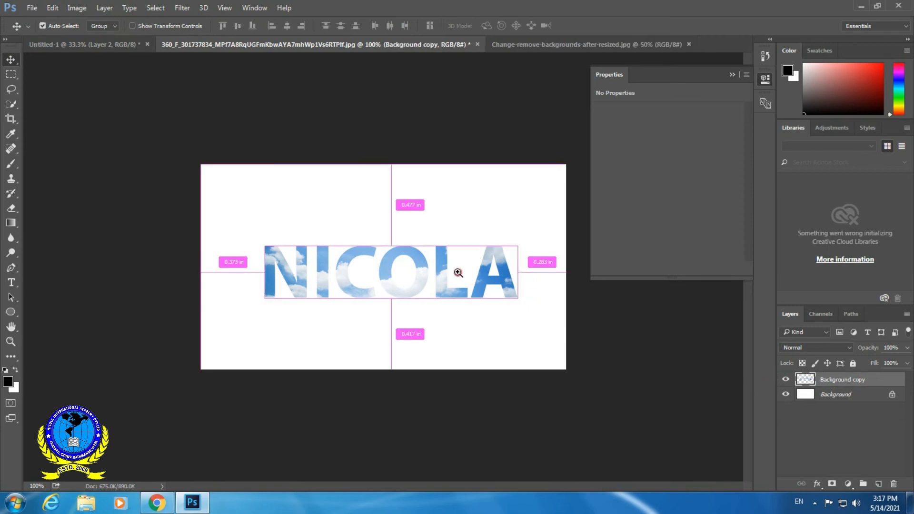
Add a Bevel & Emboss effect to the merged NICOLA layer, trying the third and second gloss contours of the preset grid's second row.
ctrl+click(458, 272)
ctrl+alt+click(447, 265)
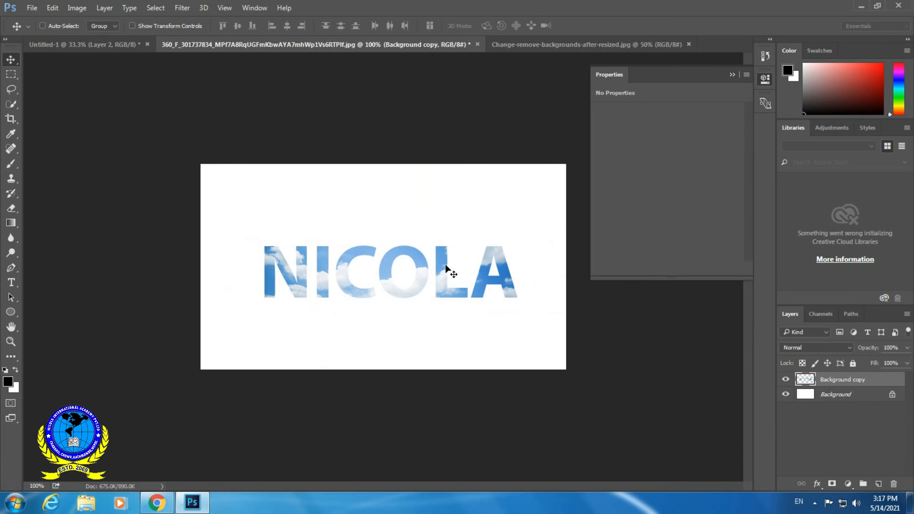
ctrl+click(483, 279)
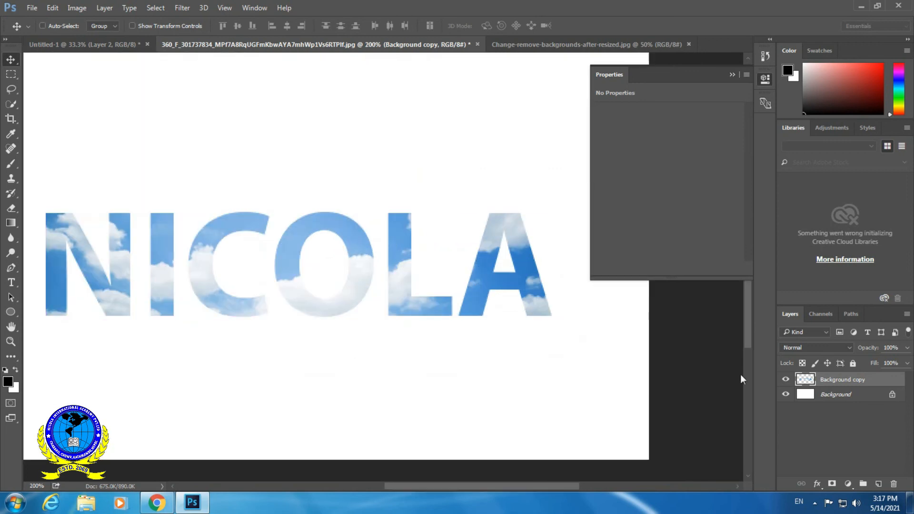
right_click(850, 379)
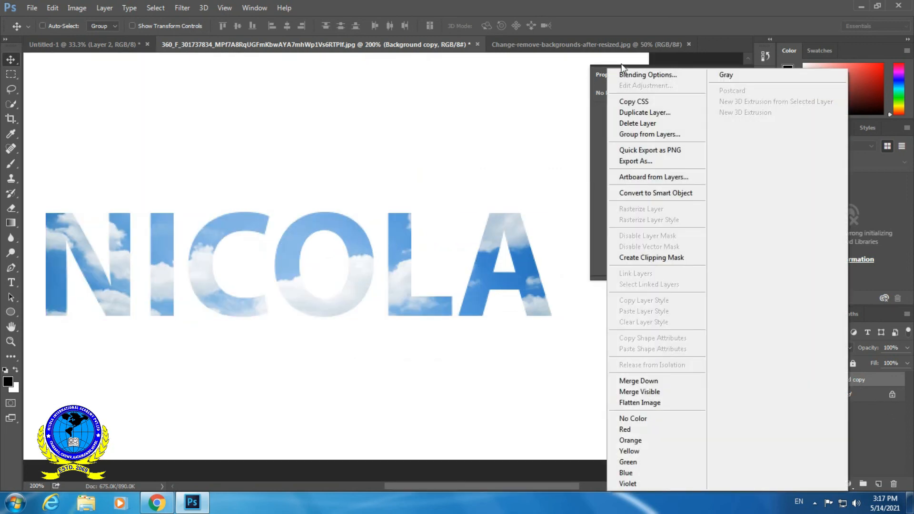
click(638, 74)
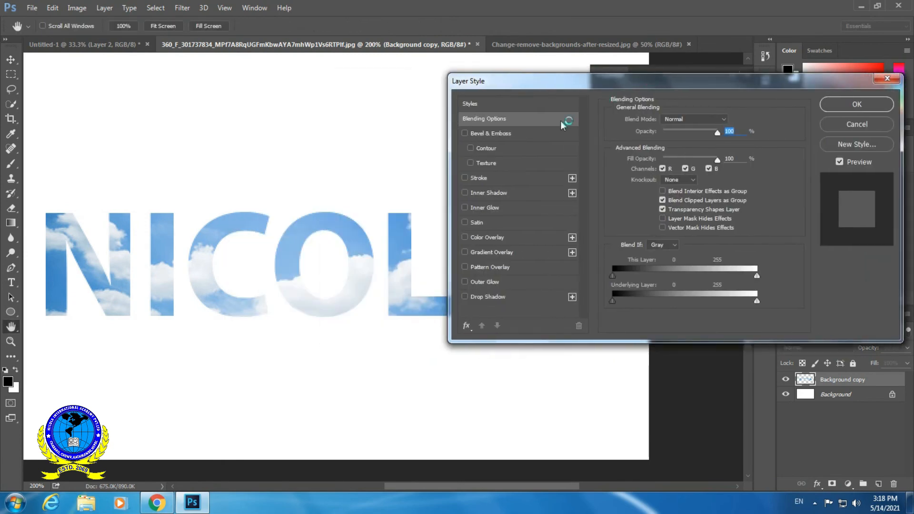
click(505, 132)
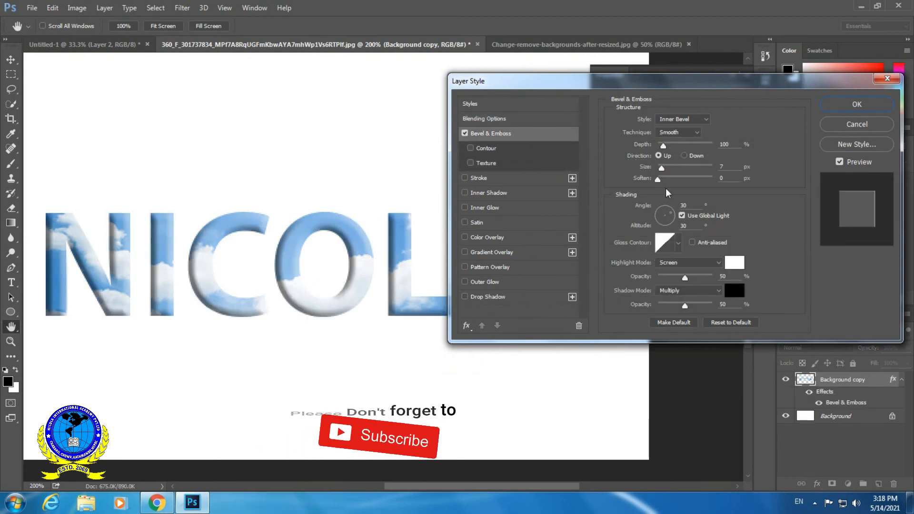
click(679, 242)
click(647, 288)
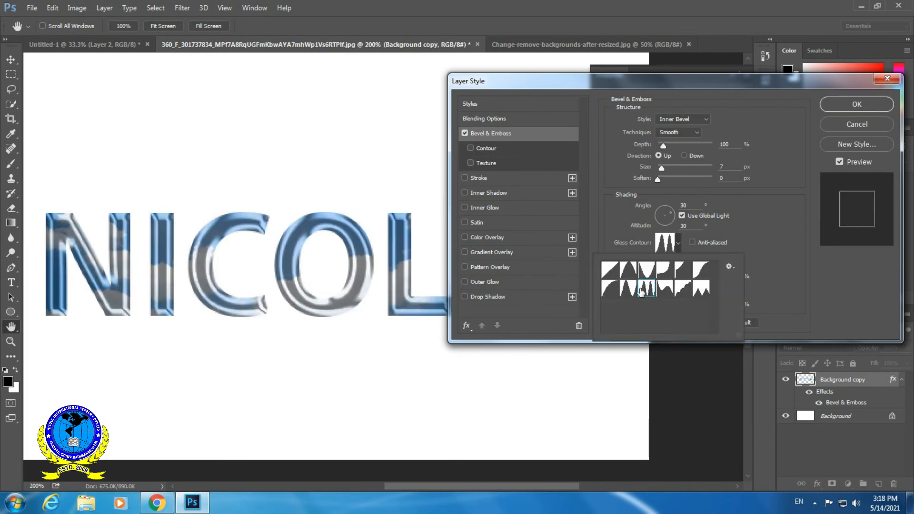
click(629, 288)
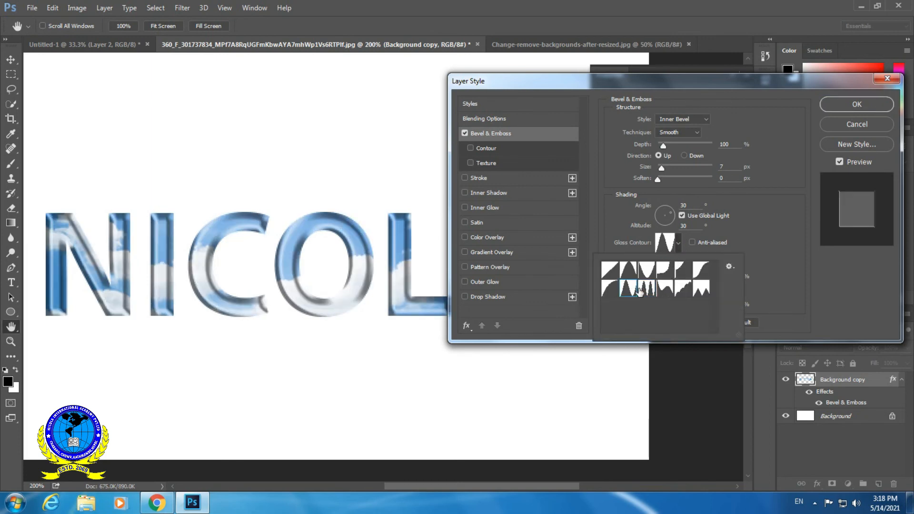
Apply the bevel with the third gloss contour of the preset grid's second row and a size of 4 px.
drag(638, 79, 748, 81)
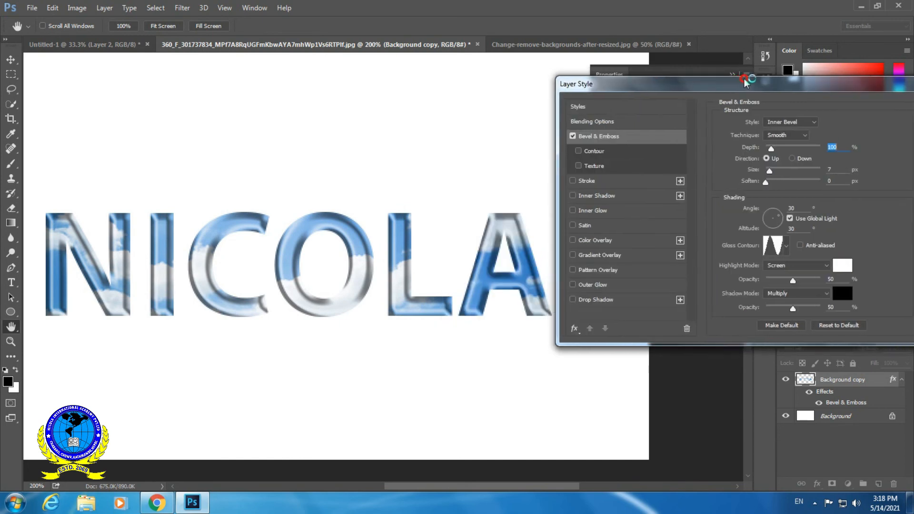
click(789, 249)
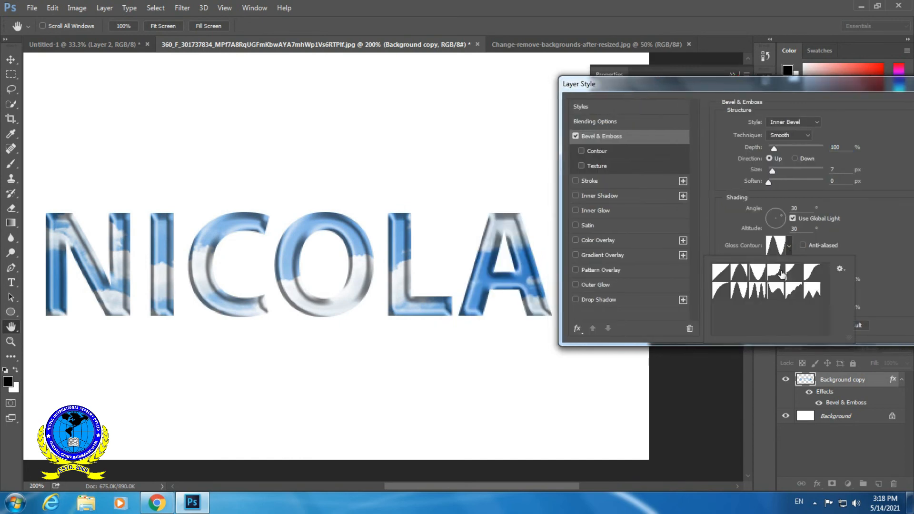
click(761, 291)
click(773, 173)
drag(774, 173, 771, 174)
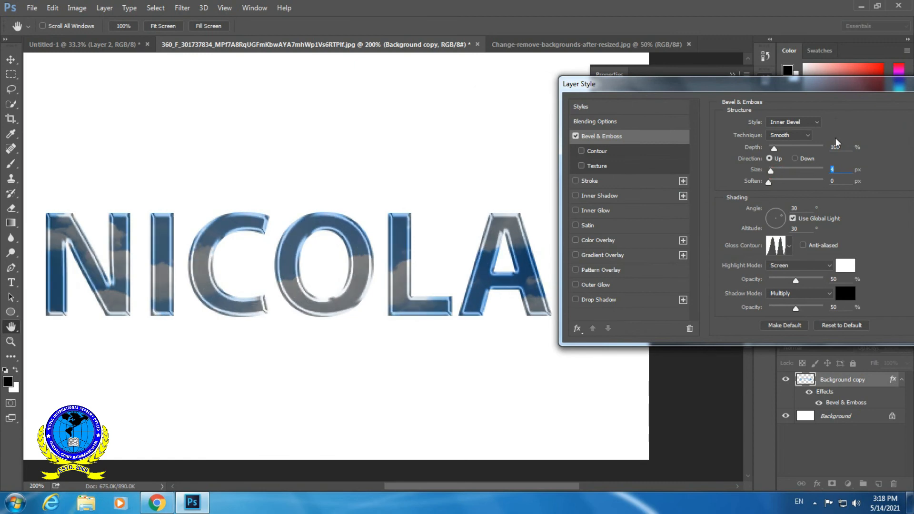
drag(841, 90, 791, 96)
click(908, 119)
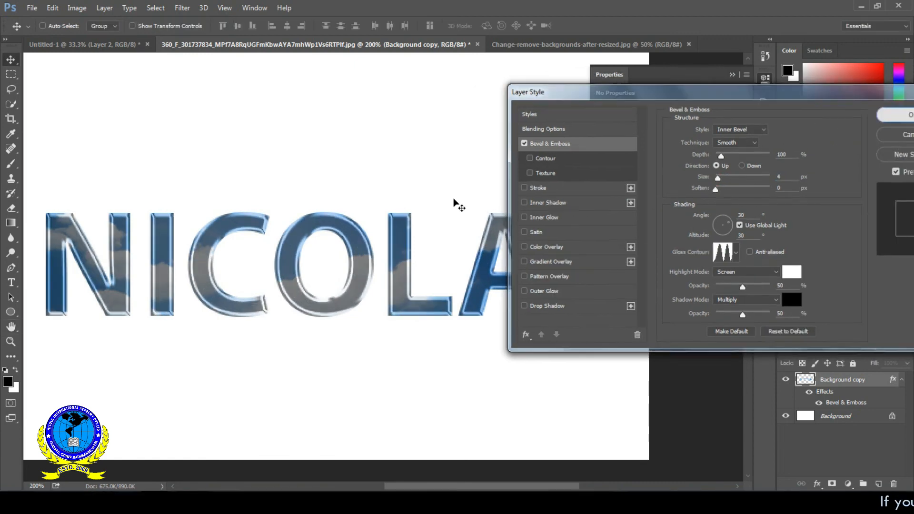
Add a drop shadow to the NICOLA layer with distance 6 px, spread 5% and size 4 px.
key(ctrl+minus)
key(ctrl+minus)
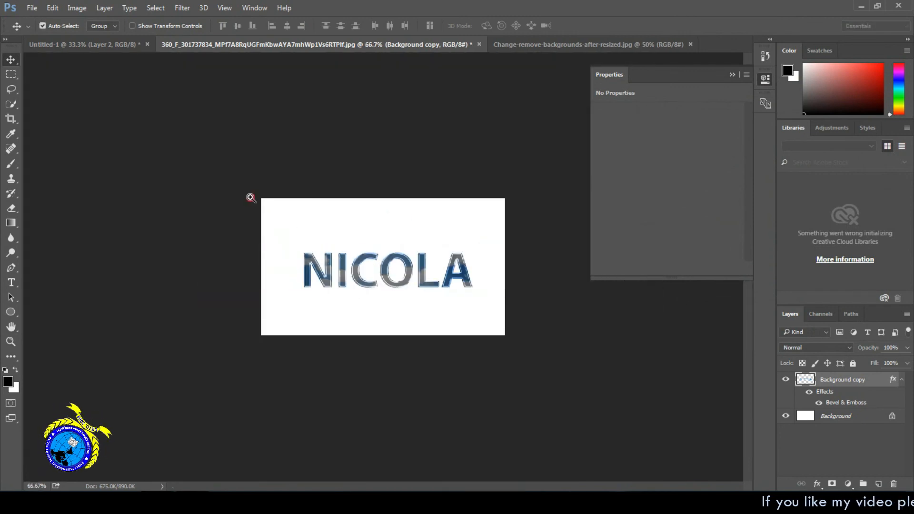
key(ctrl+0)
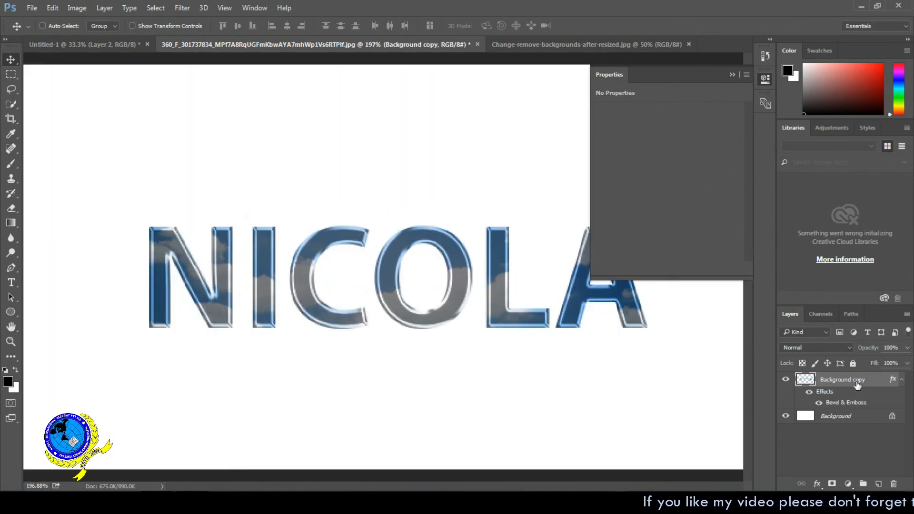
right_click(856, 383)
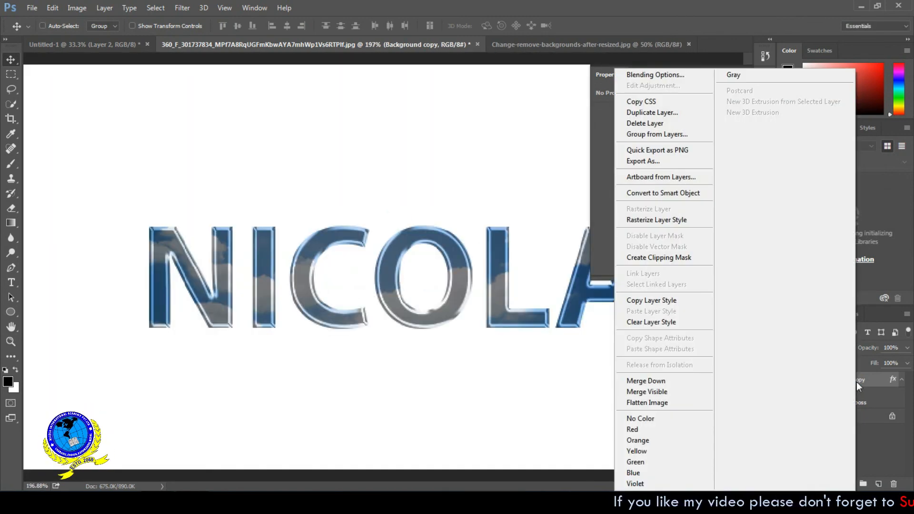
click(662, 74)
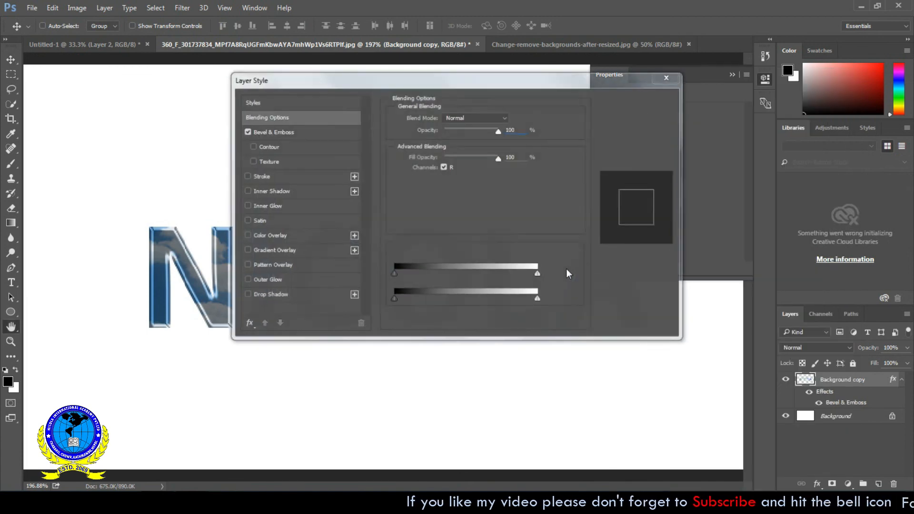
drag(365, 83, 718, 96)
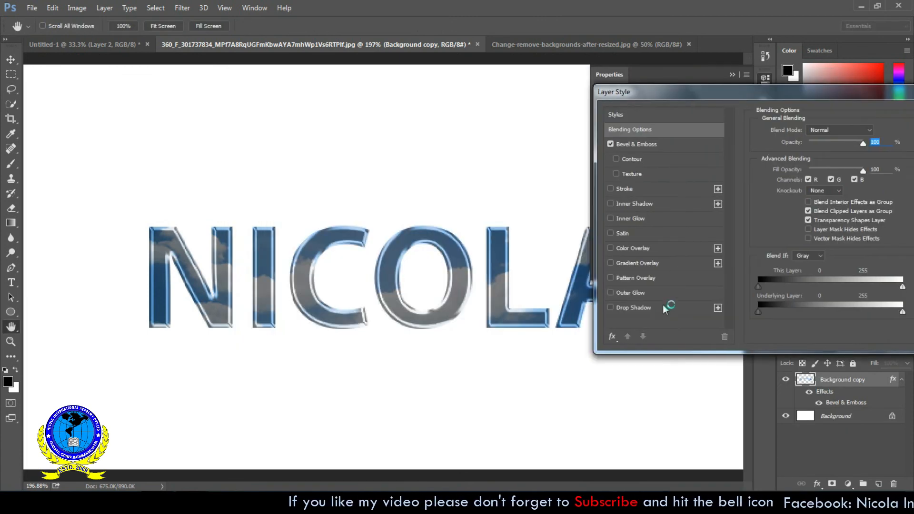
click(648, 309)
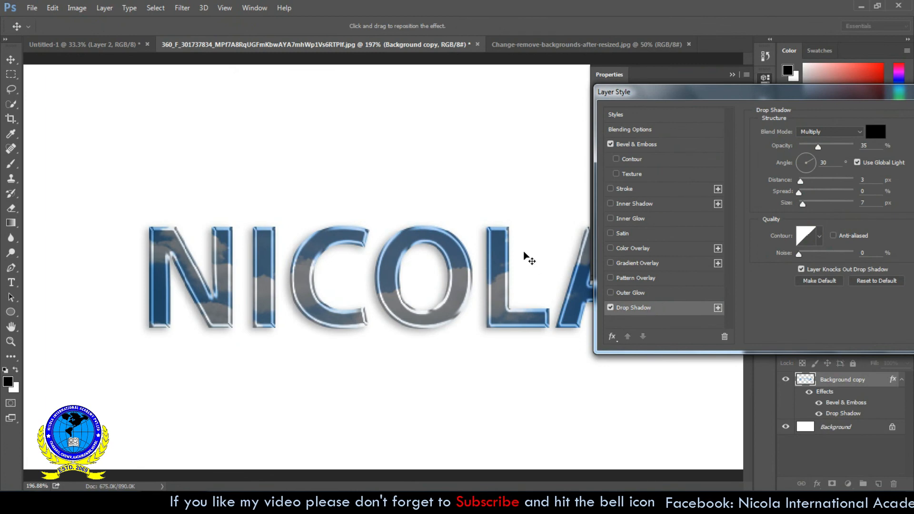
click(803, 205)
drag(803, 205, 803, 184)
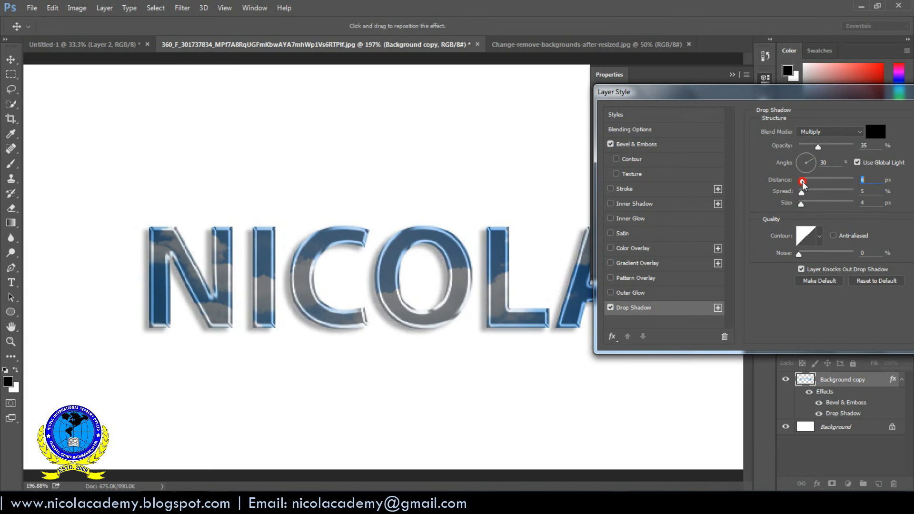
key(Return)
key(ctrl+plus)
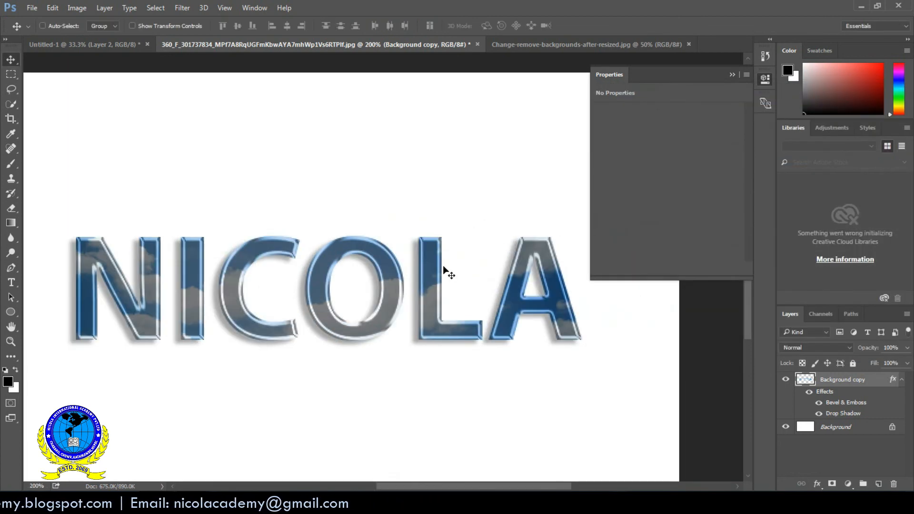